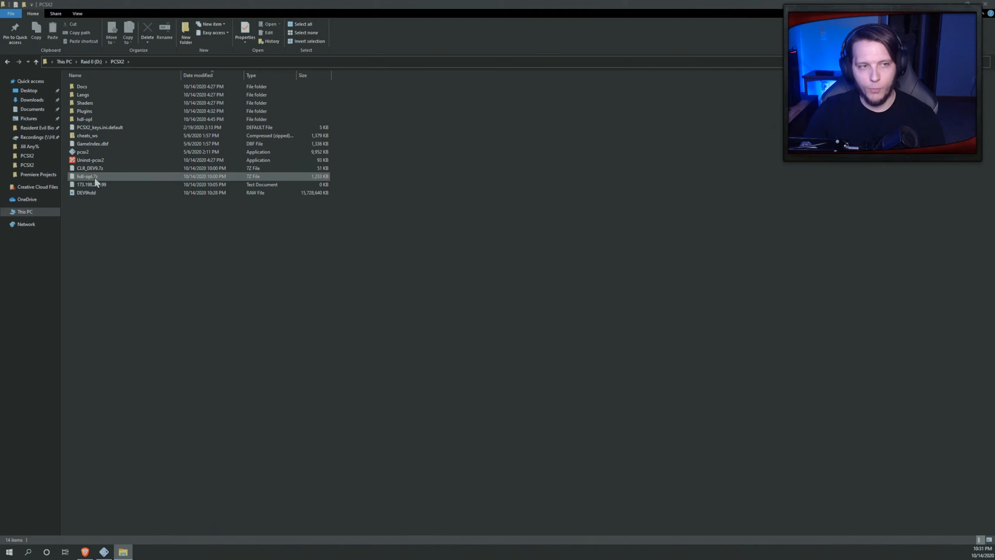
# - Extract the CLR_DEV9.7z archive directly into the PCSX2 folder
pyautogui.click(105, 171)
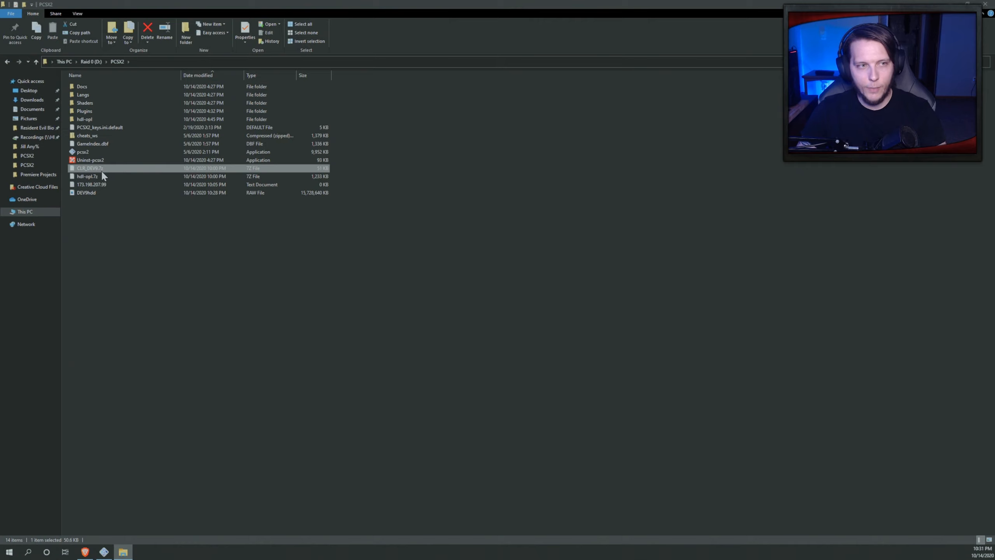
pyautogui.click(89, 178)
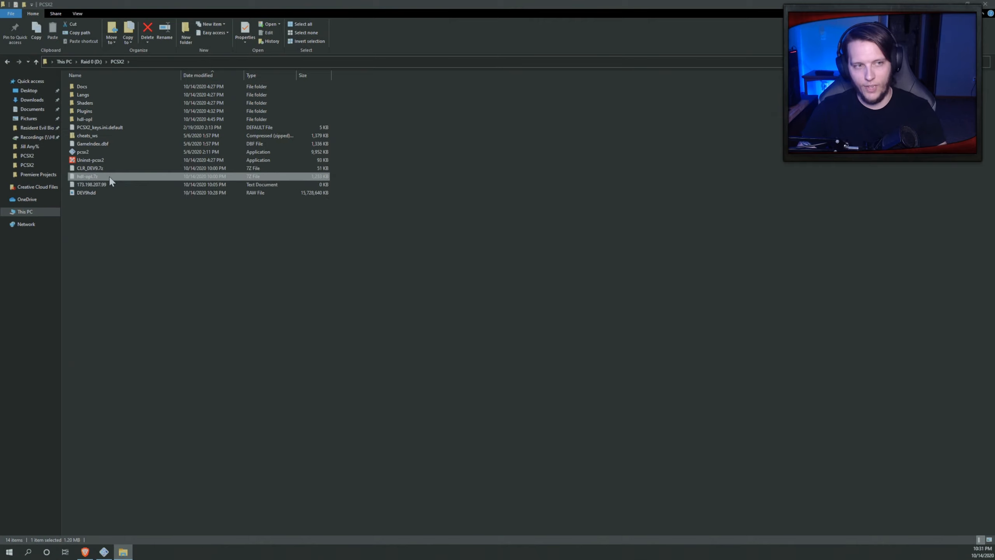
pyautogui.rightClick(101, 169)
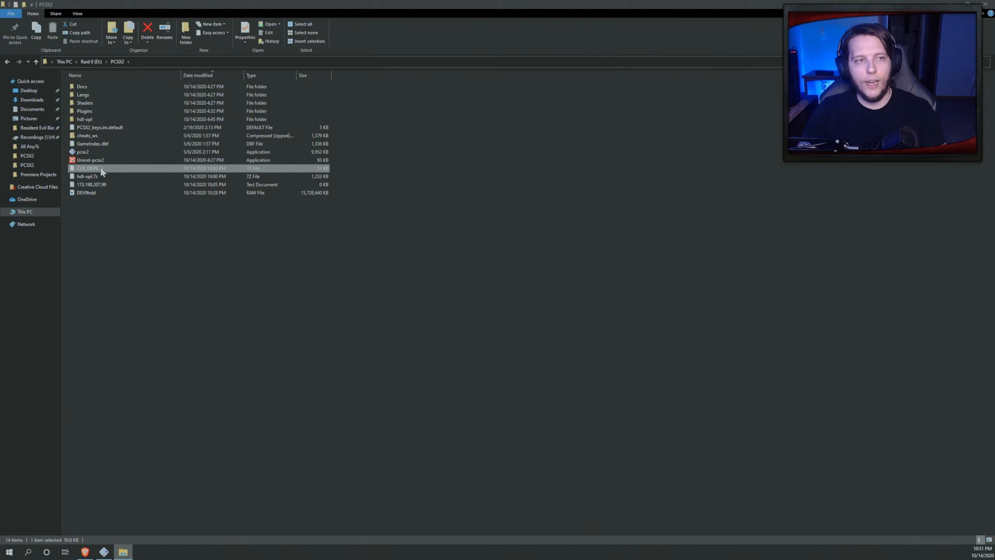
pyautogui.moveTo(172, 190)
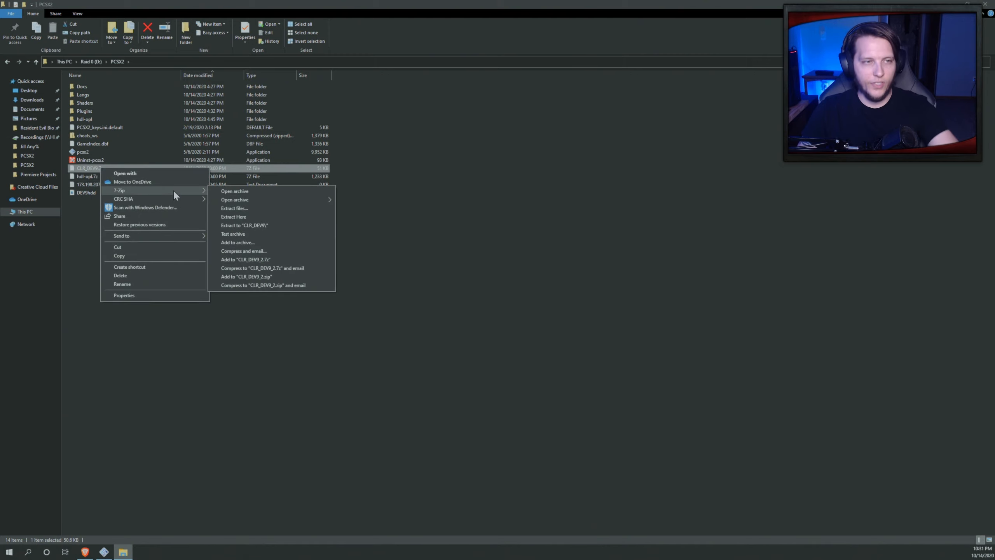
pyautogui.click(233, 217)
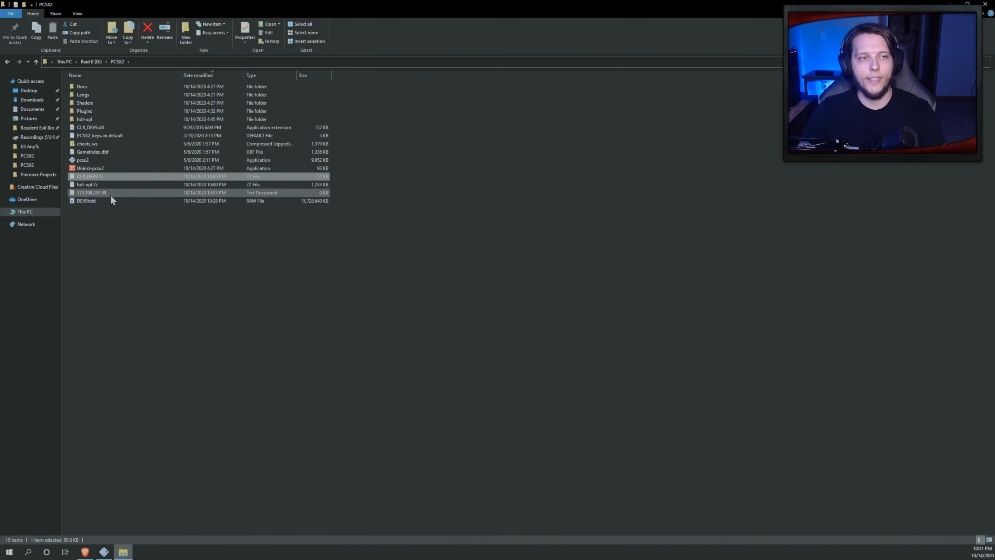
# - Move the extracted CLR_DEV9.dll into the Plugins folder, replacing the existing file there
pyautogui.click(93, 130)
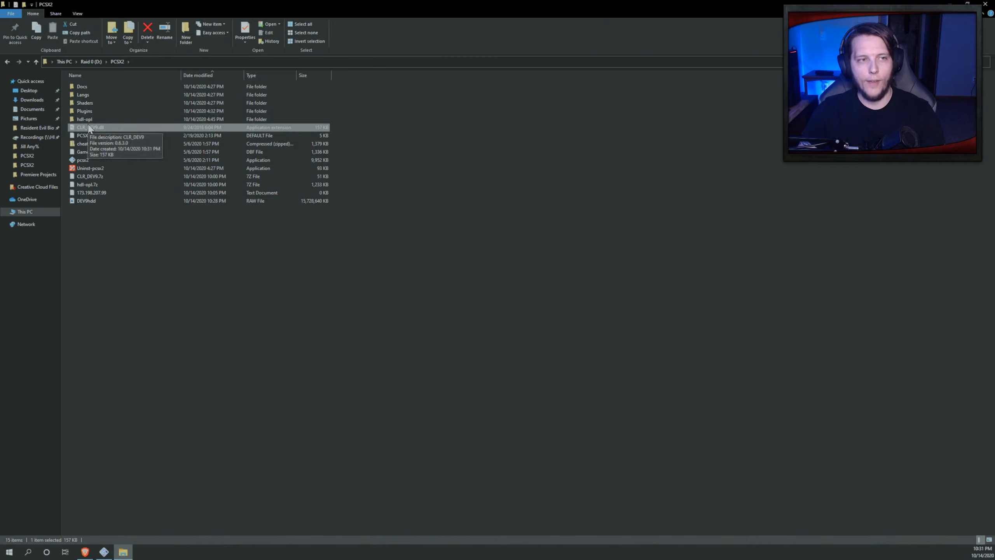
pyautogui.click(89, 127)
pyautogui.click(106, 128)
pyautogui.click(112, 226)
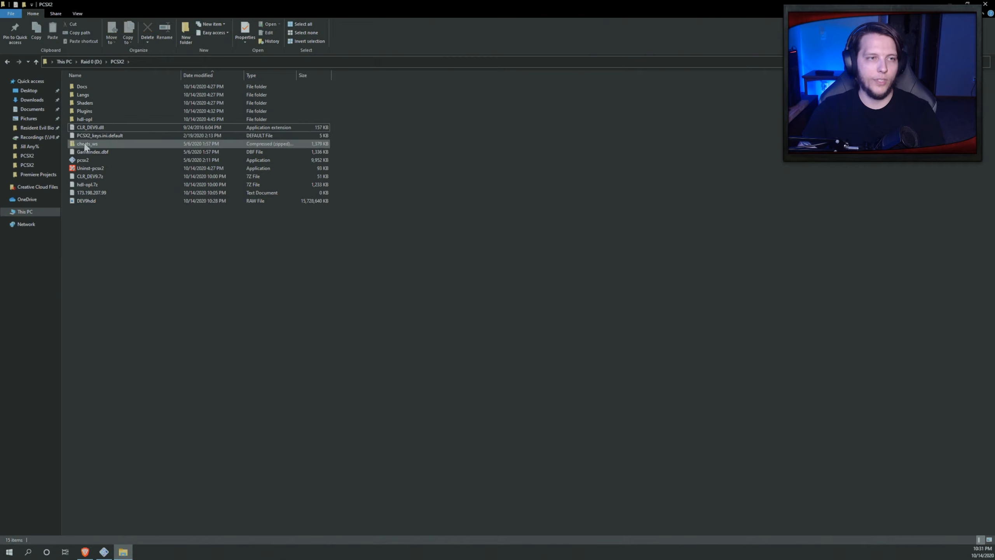
pyautogui.moveTo(91, 131); pyautogui.dragTo(87, 110)
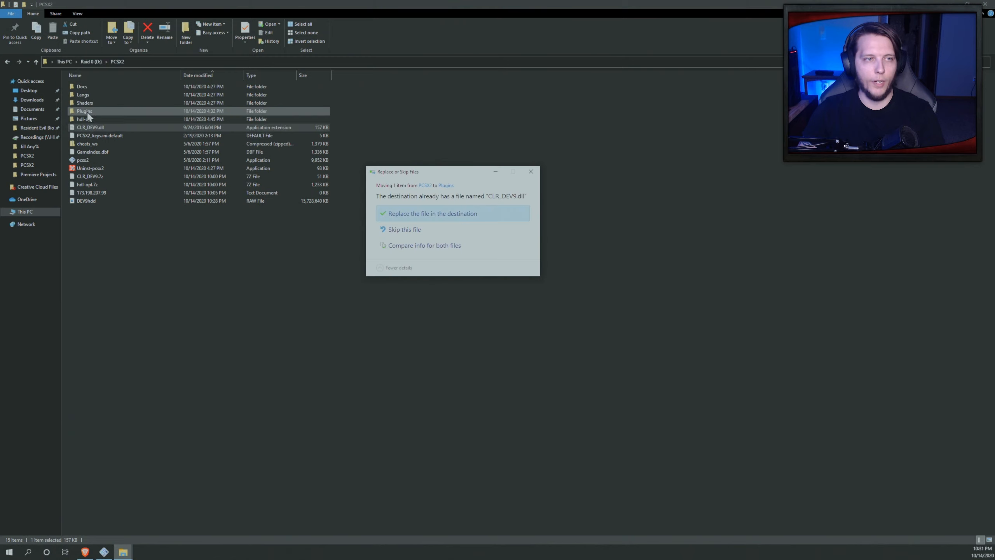
pyautogui.click(417, 220)
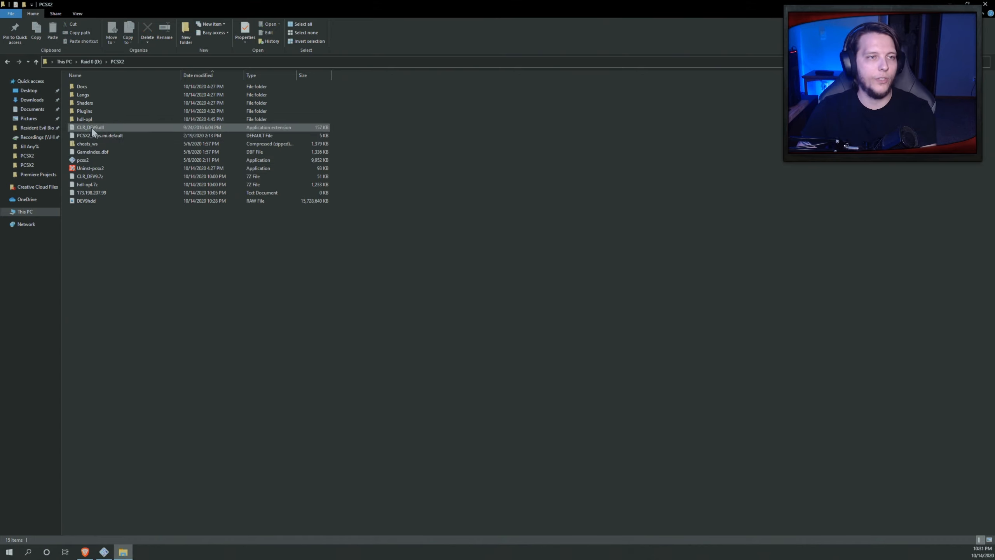
# - Review the extraction options for hdl-opl.7z and the contents of the hdl-opl folder, then return to the PCSX2 folder
pyautogui.click(96, 177)
pyautogui.rightClick(98, 177)
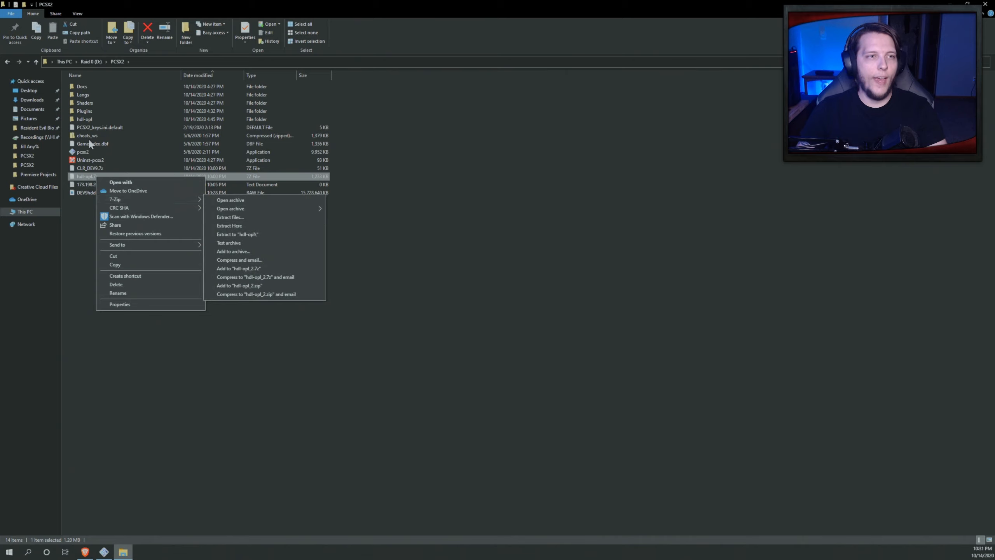
pyautogui.doubleClick(83, 120)
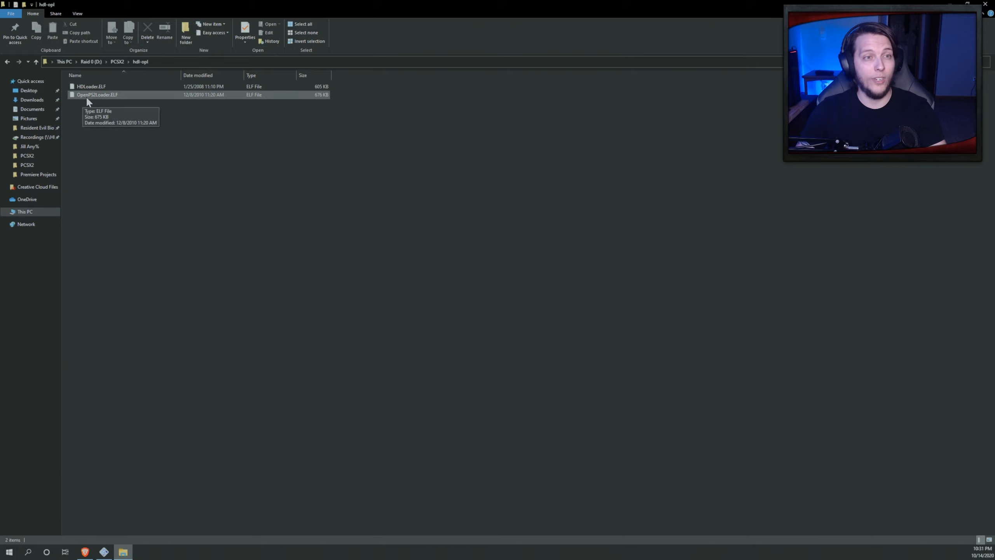
pyautogui.click(116, 62)
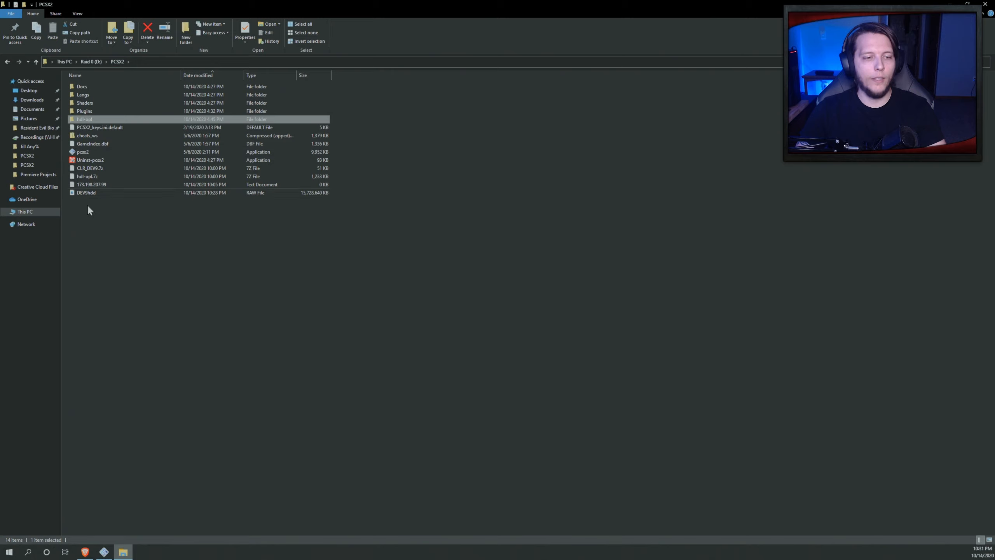
# - Switch to PCSX2 and apply CLR DEV9 as the DEV9 plugin in the component selectors
pyautogui.click(103, 552)
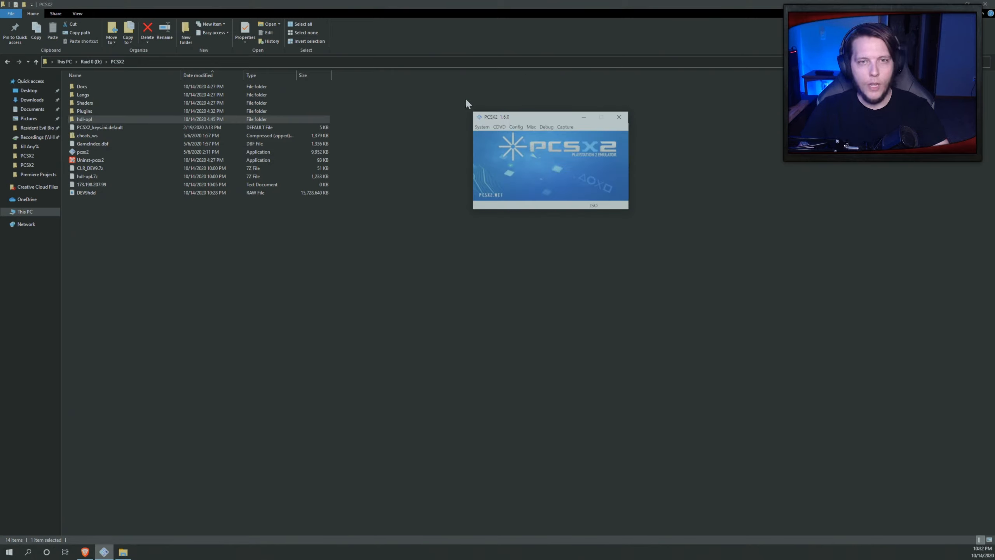
pyautogui.click(516, 129)
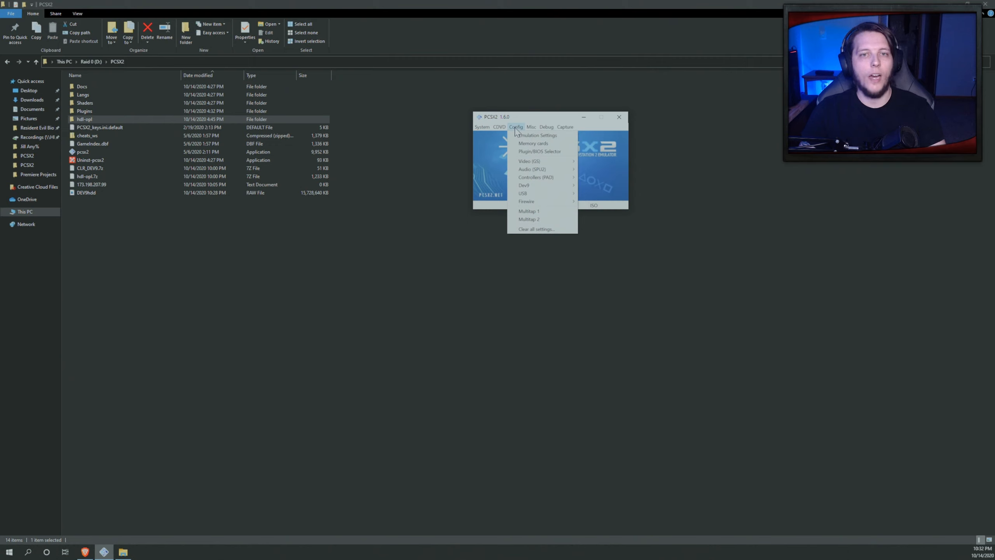
pyautogui.click(548, 153)
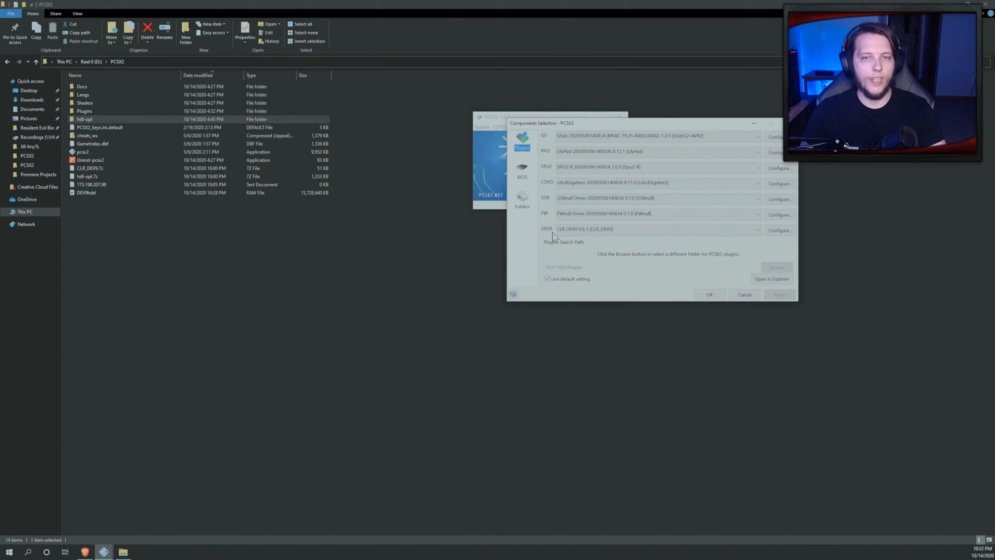
pyautogui.click(584, 231)
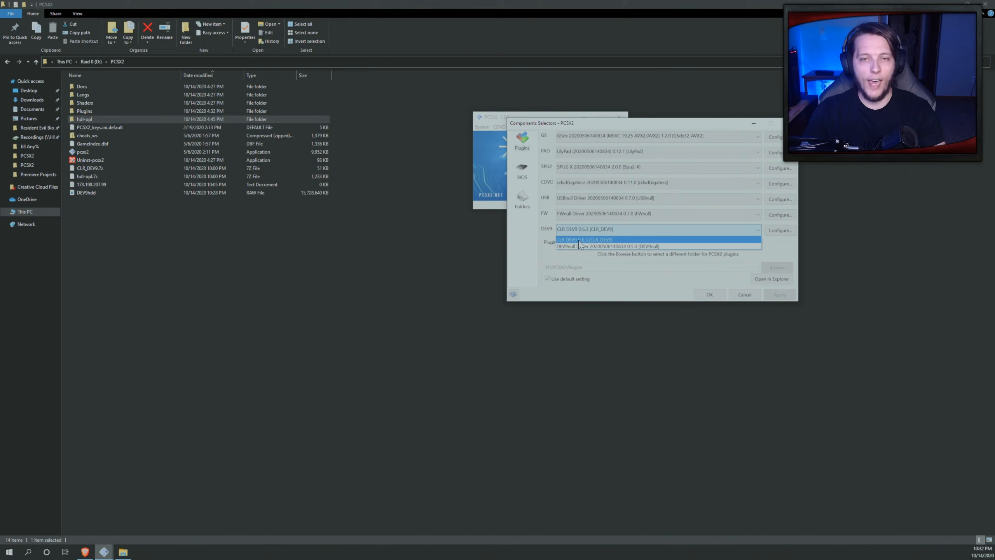
pyautogui.click(580, 239)
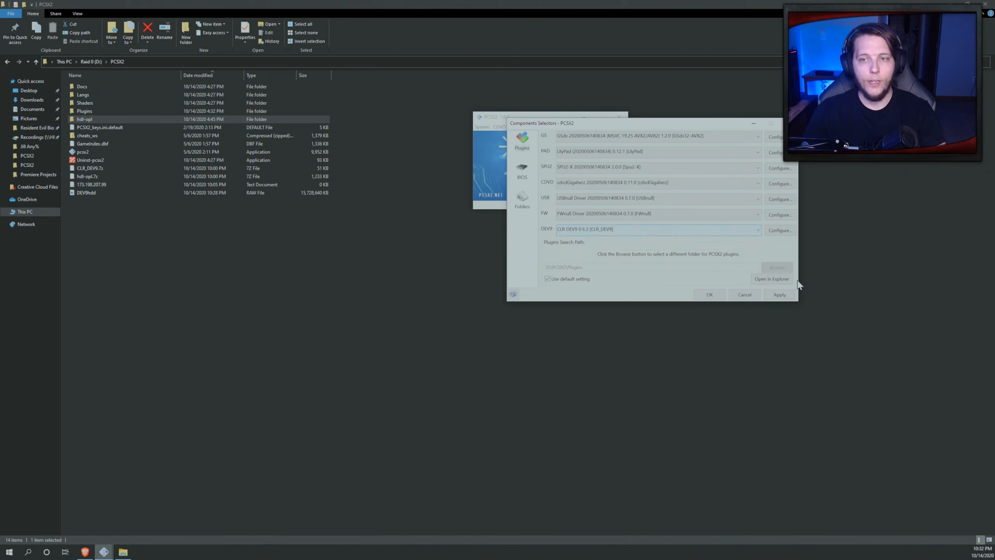
pyautogui.click(776, 297)
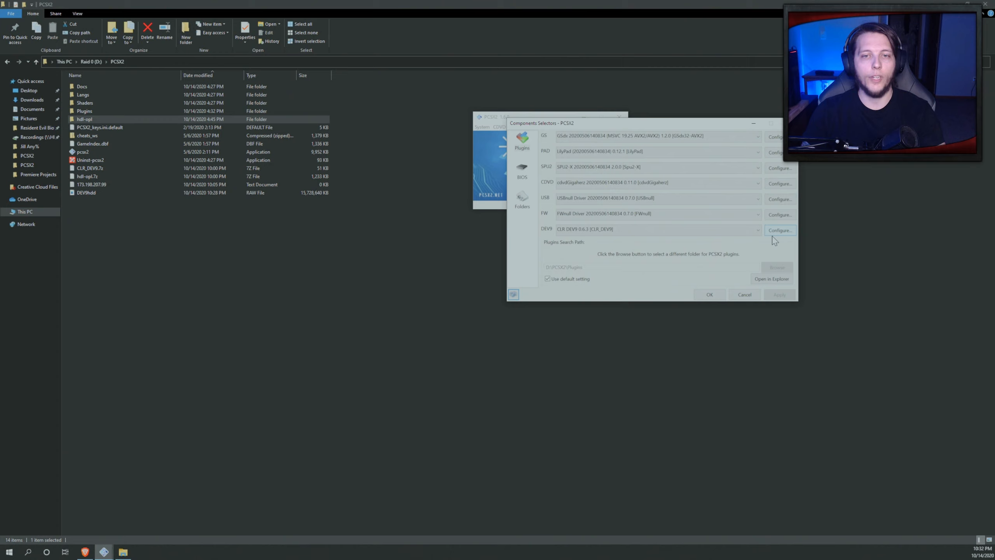
# - Configure the DEV9 plugin by applying its hard disk image settings with Ethernet and HDD enabled
pyautogui.click(773, 235)
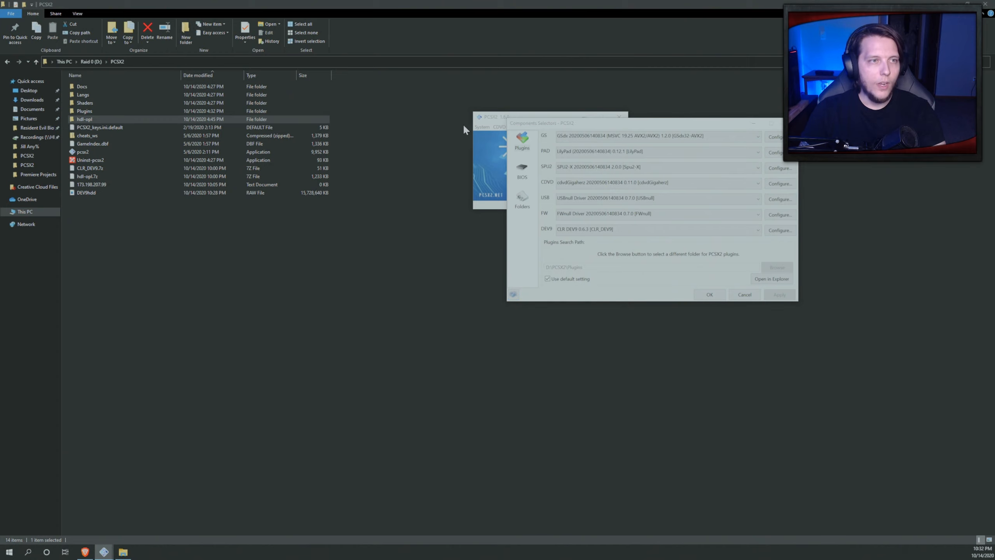
pyautogui.moveTo(591, 148); pyautogui.dragTo(448, 133)
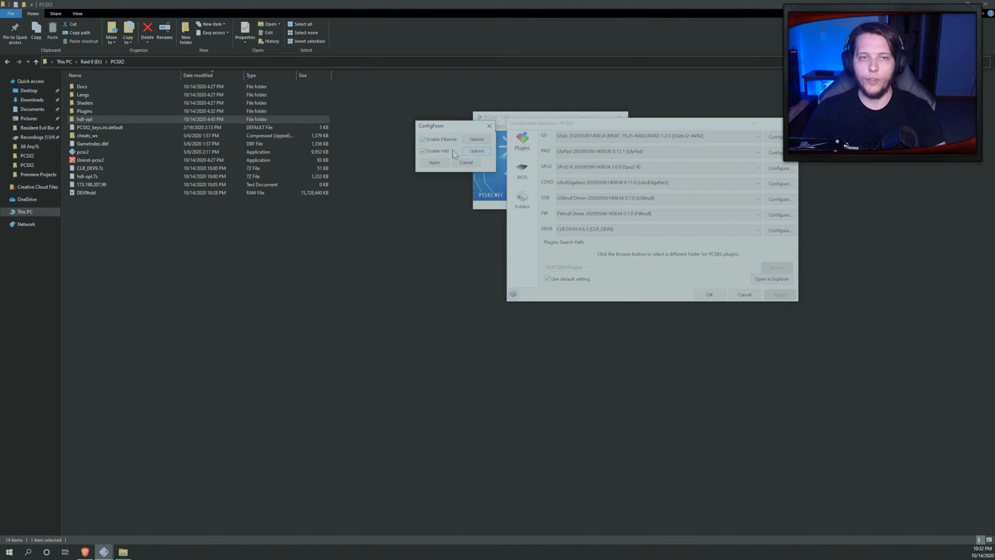
pyautogui.click(477, 152)
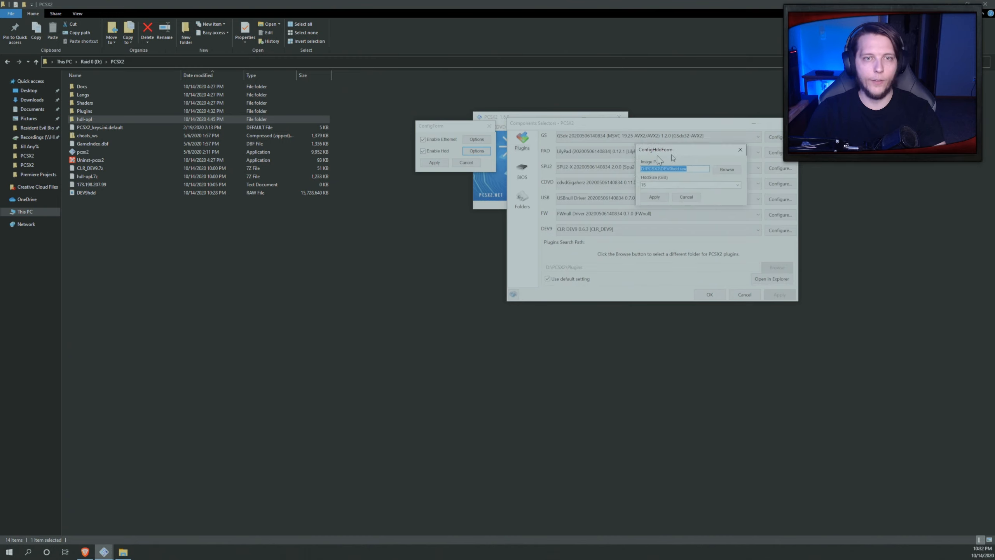
pyautogui.moveTo(673, 161); pyautogui.dragTo(451, 190)
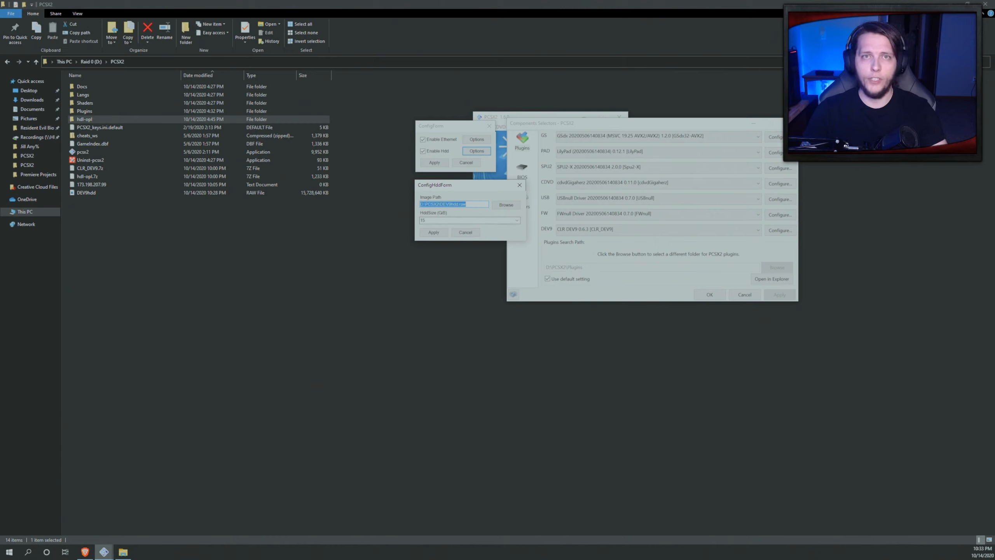
pyautogui.click(433, 233)
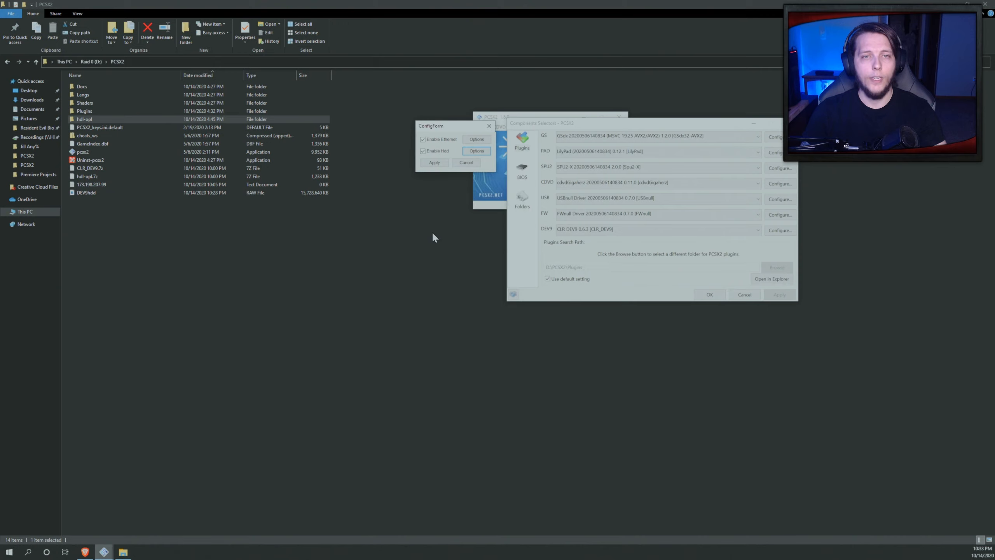
pyautogui.click(432, 163)
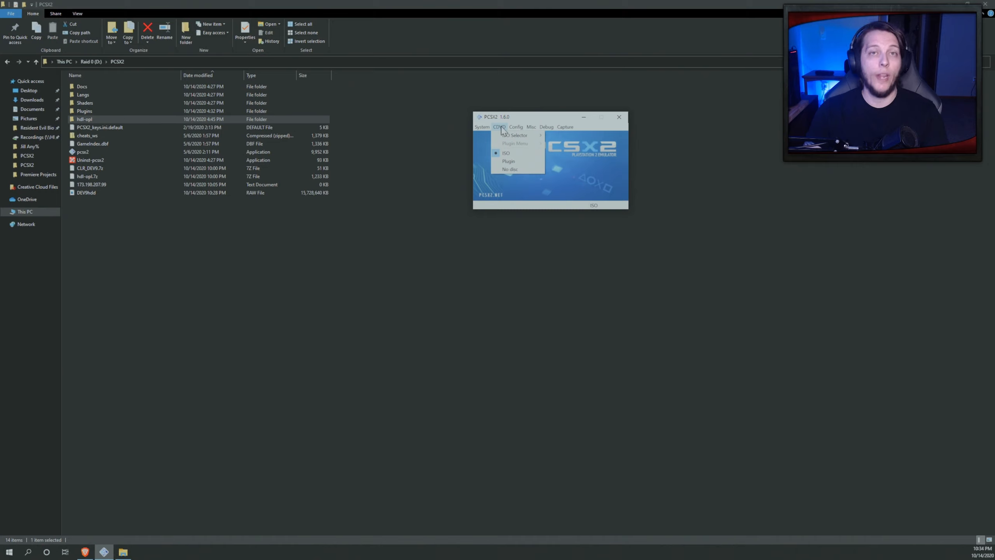
# - Choose the Biohazard - Outbreak - File 2 (Japan) ISO as the disc and run HDLoader.ELF from the hdl-opl folder
pyautogui.moveTo(503, 140)
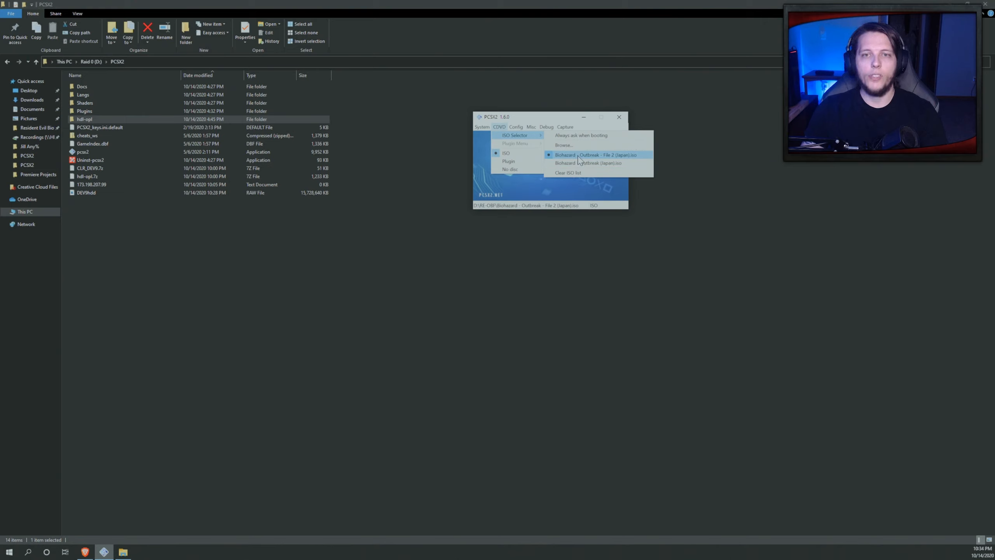
pyautogui.click(579, 156)
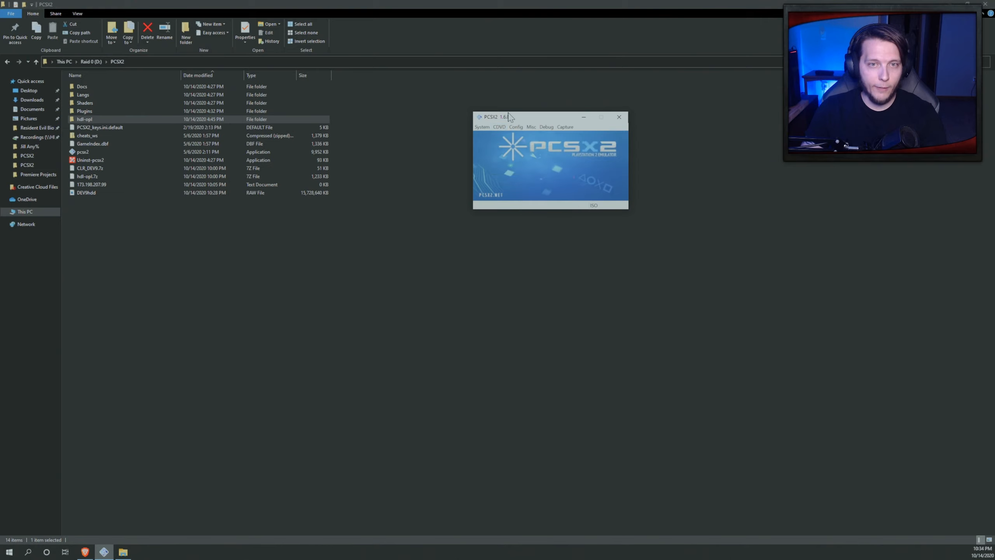
pyautogui.click(481, 127)
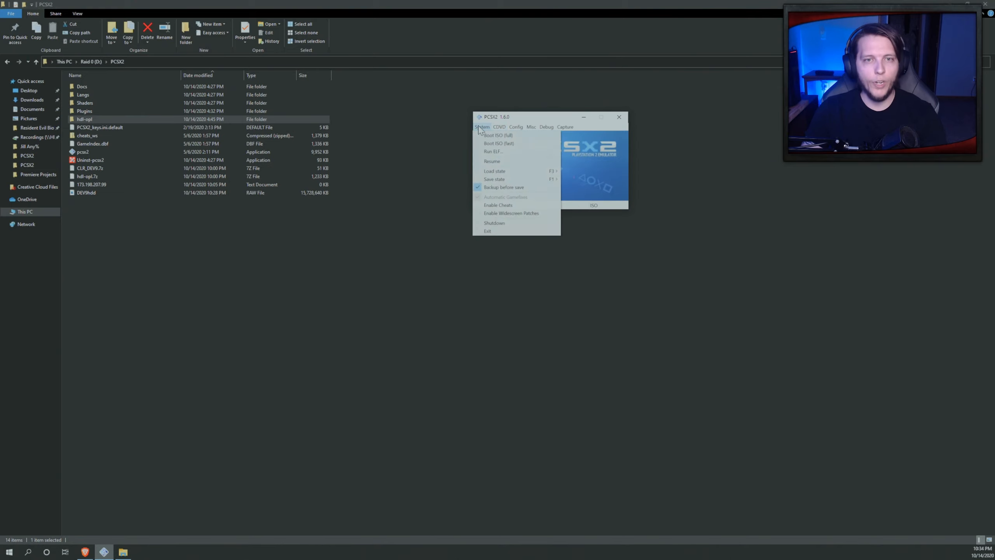
pyautogui.click(492, 152)
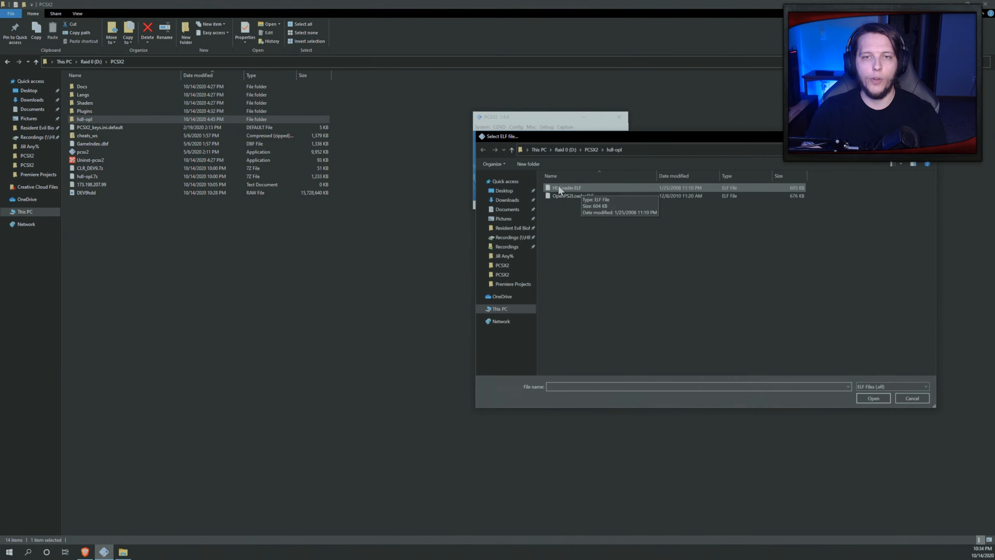
pyautogui.click(574, 189)
pyautogui.click(575, 190)
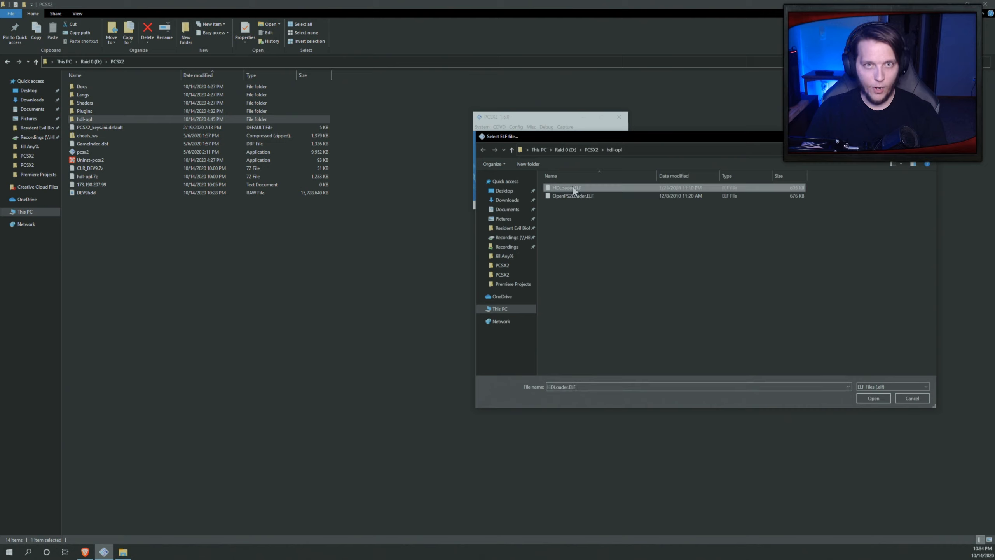
pyautogui.doubleClick(549, 185)
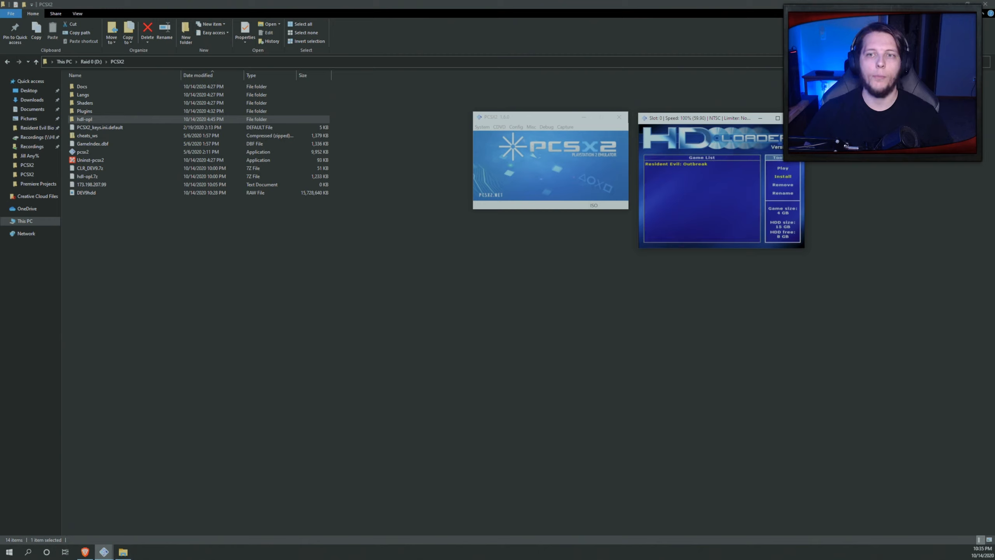
# - Install the game from the inserted disc, naming it Resident Evil: Outbreak File 2
pyautogui.press('Return')
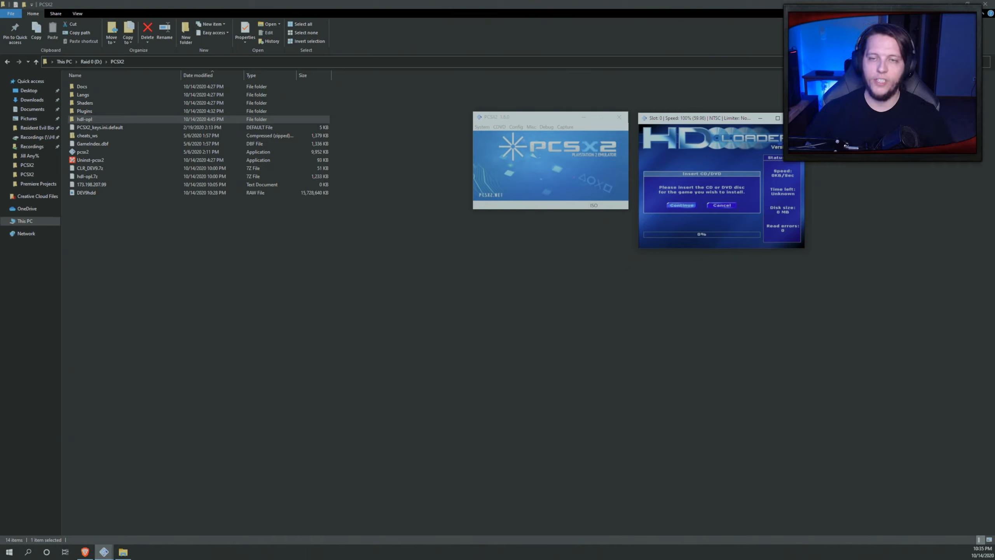
pyautogui.press('Return')
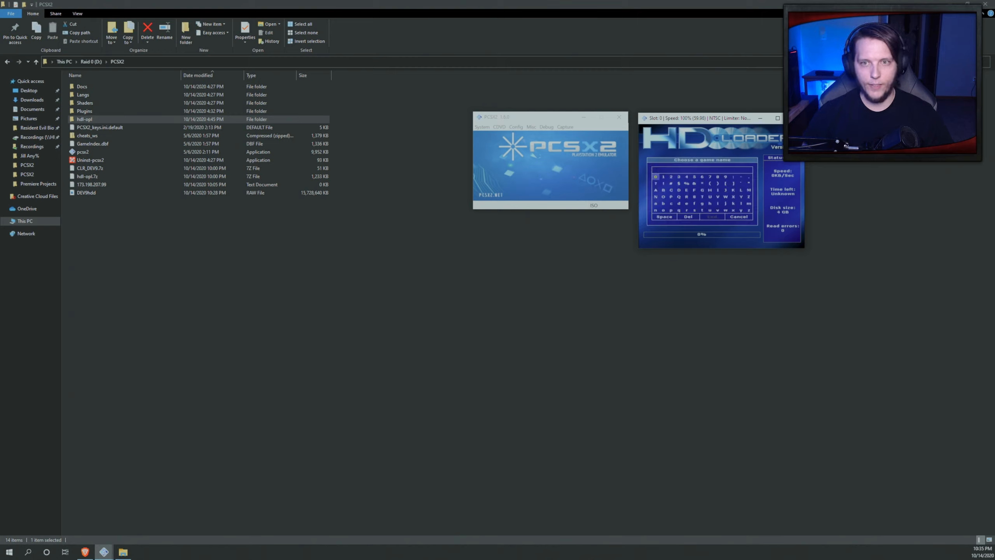
pyautogui.press('Down')
pyautogui.press('Down')
pyautogui.press('Right')
pyautogui.press('Right')
pyautogui.press('Right')
pyautogui.press('Down')
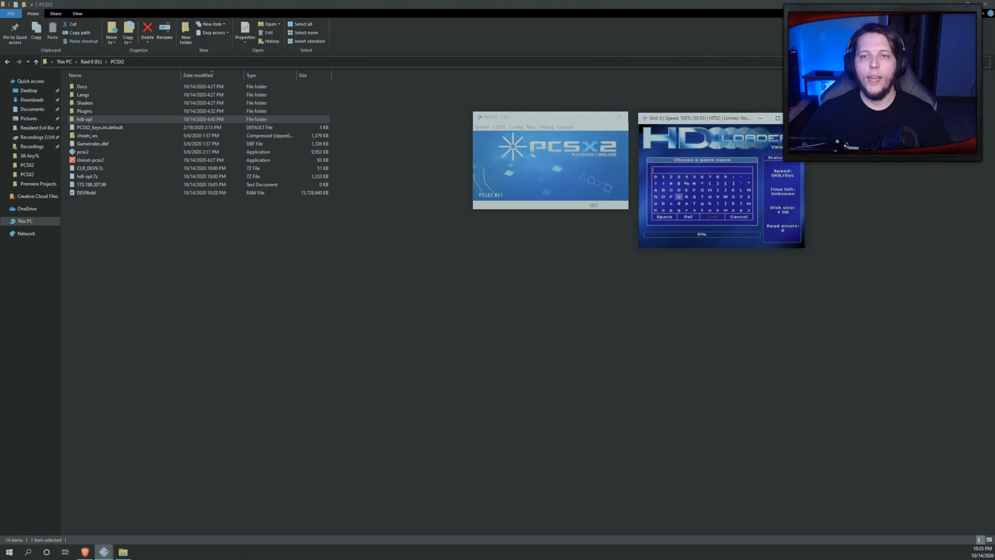
pyautogui.press('Right')
pyautogui.press('Return')
pyautogui.press('Down')
pyautogui.press('Return')
pyautogui.press('Down')
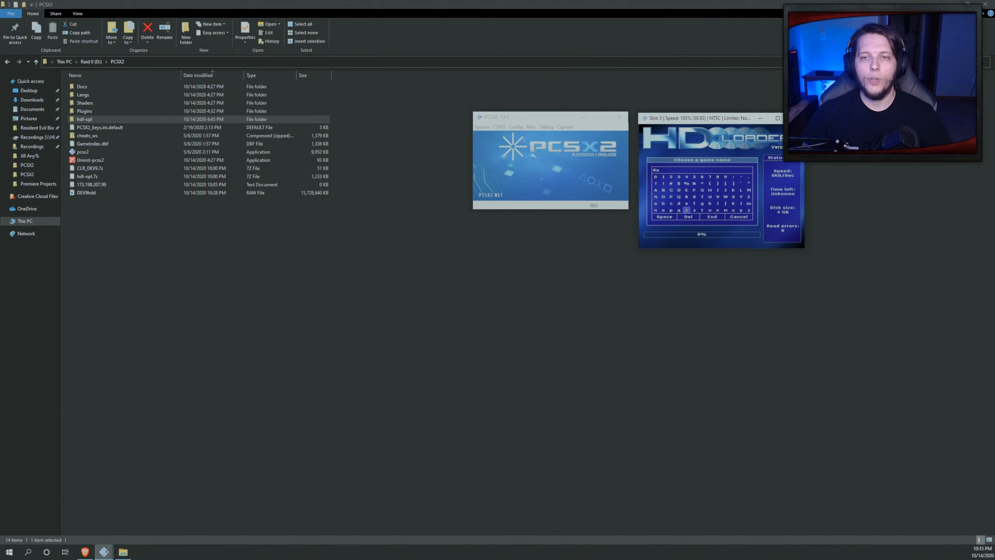
pyautogui.press('Right')
pyautogui.press('Return')
pyautogui.press('Up')
pyautogui.press('Right')
pyautogui.press('Right')
pyautogui.press('Right')
pyautogui.press('Return')
pyautogui.press('Left')
pyautogui.press('Left')
pyautogui.press('Left')
pyautogui.press('Left')
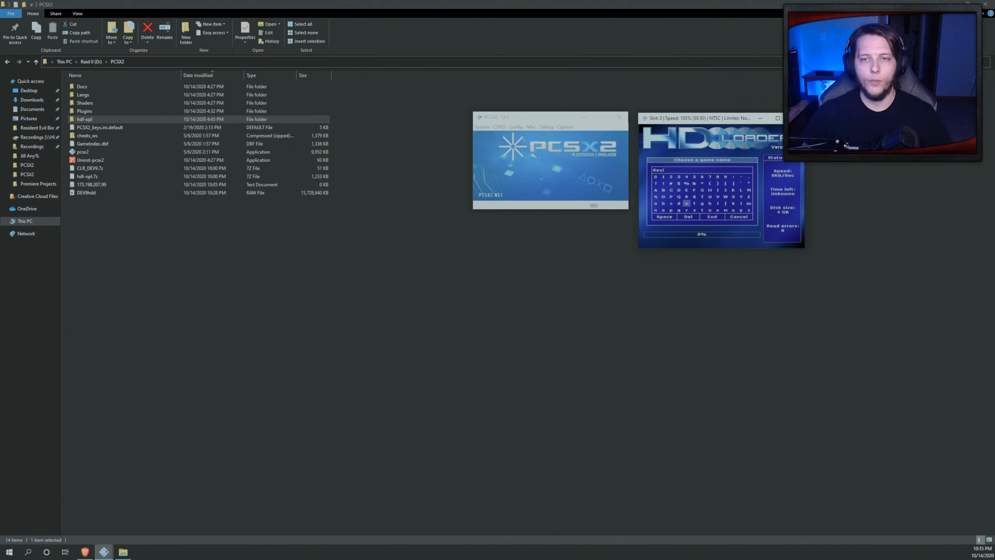
pyautogui.press('Left')
pyautogui.press('Return')
pyautogui.press('Right')
pyautogui.press('Return')
pyautogui.press('Down')
pyautogui.press('Right')
pyautogui.press('Right')
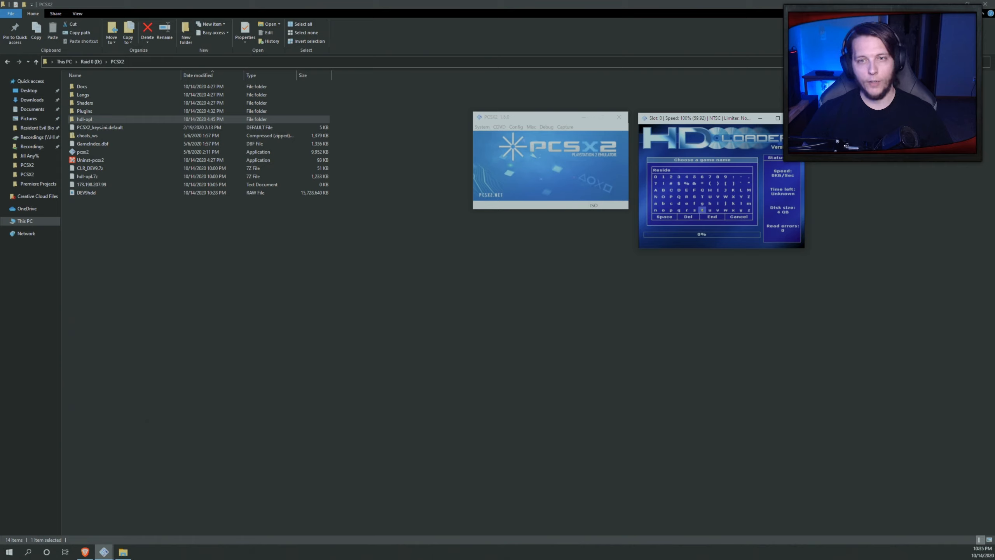
pyautogui.press('Left')
pyautogui.press('Left')
pyautogui.press('Left')
pyautogui.press('Left')
pyautogui.press('Left')
pyautogui.press('Left')
pyautogui.press('Return')
pyautogui.press('Right')
pyautogui.press('Right')
pyautogui.press('Right')
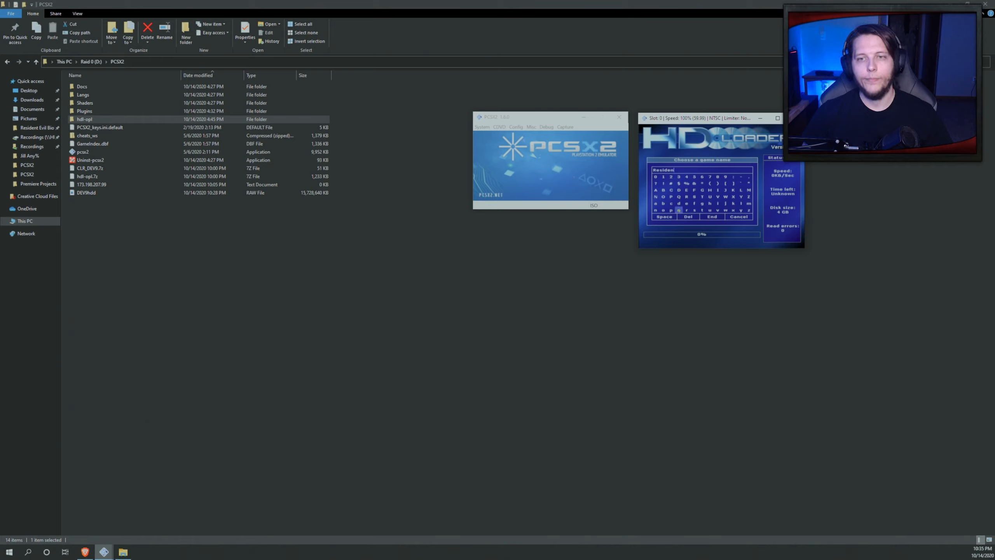
pyautogui.press('Right')
pyautogui.press('Right')
pyautogui.press('Right')
pyautogui.press('Down')
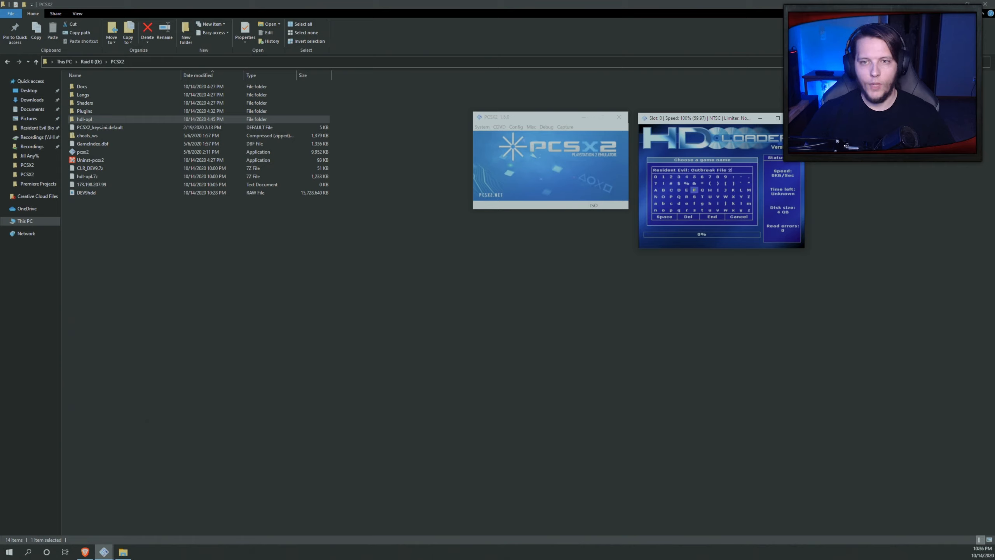
pyautogui.press('Down')
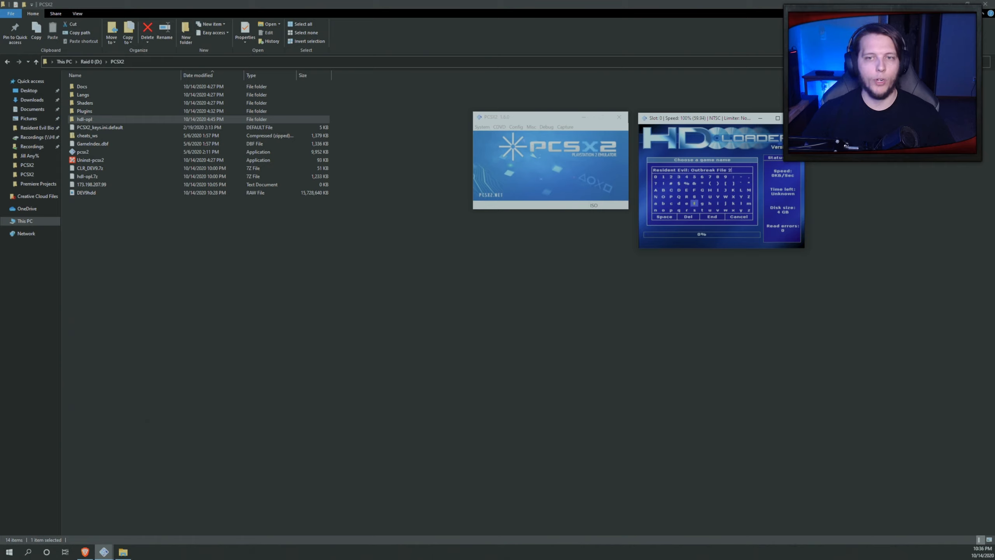
pyautogui.press('Down')
pyautogui.press('Down')
pyautogui.press('Right')
pyautogui.press('Return')
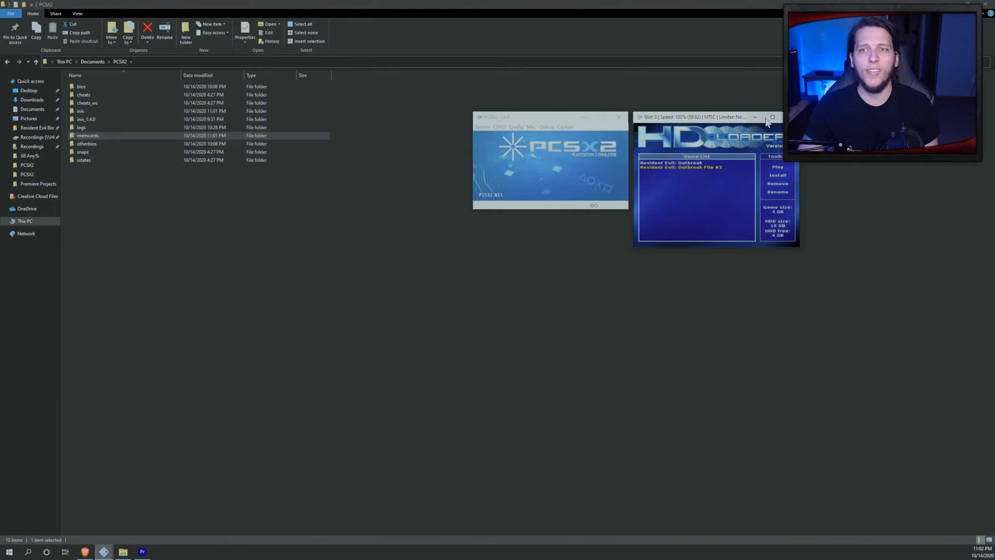
# - Close the HD Loader session and run OpenPS2Loader.ELF from the hdl-opl folder
pyautogui.click(790, 117)
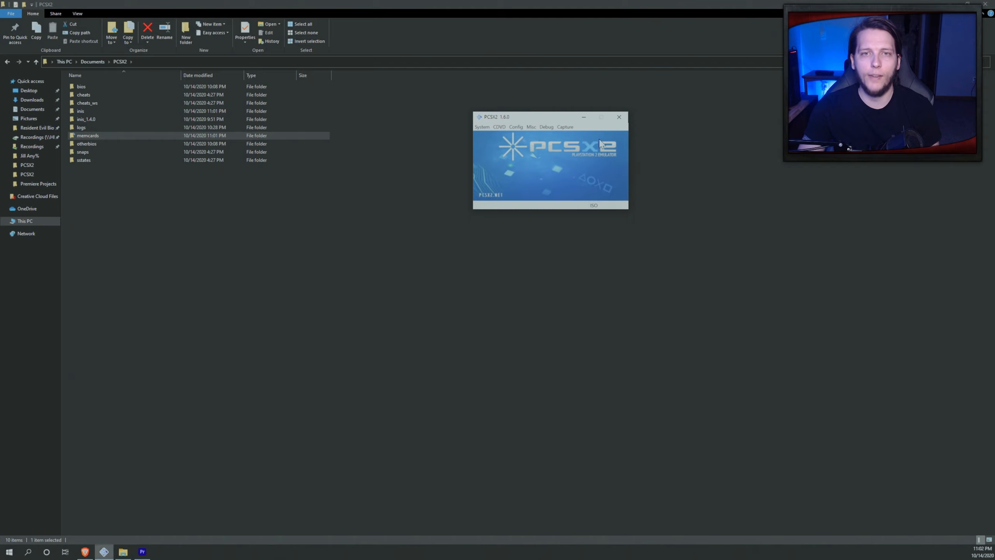
pyautogui.click(477, 125)
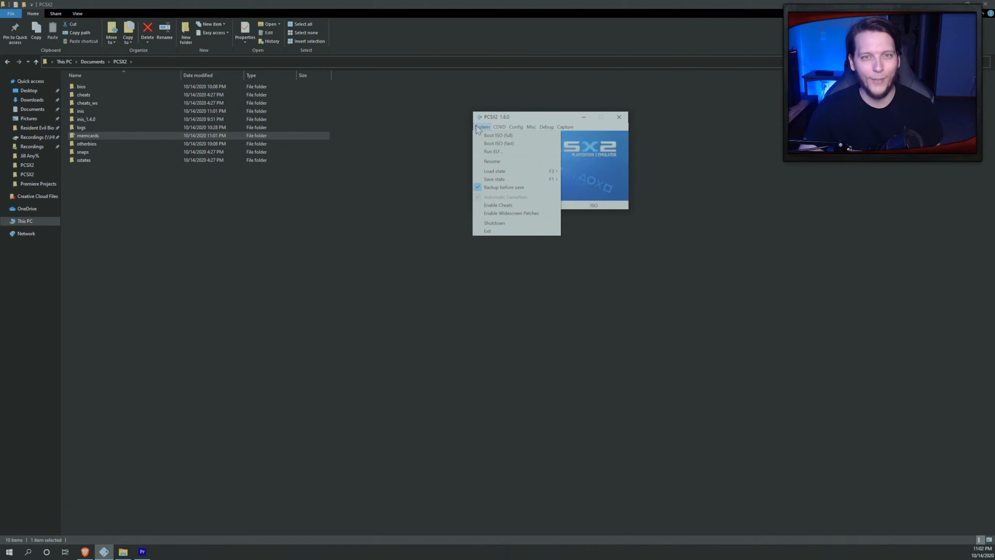
pyautogui.click(492, 152)
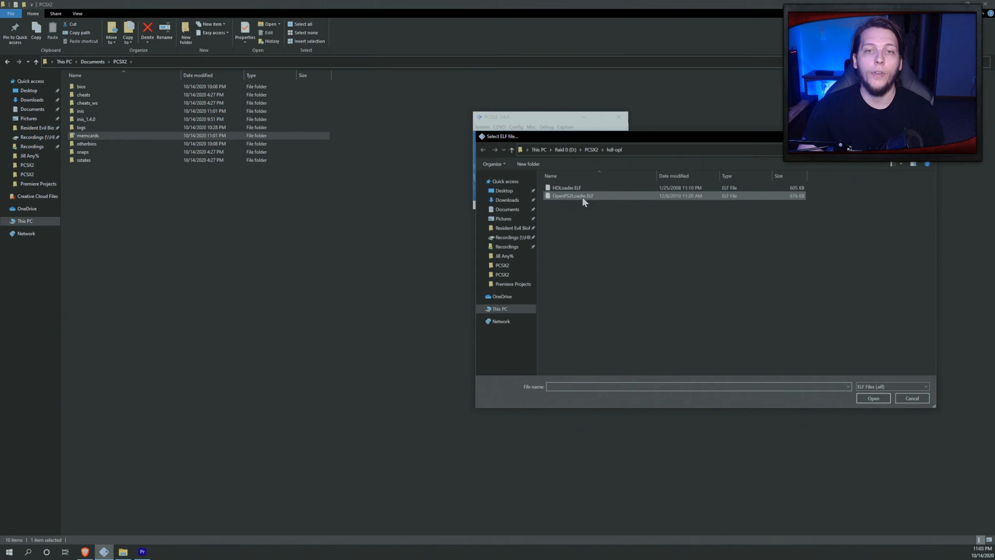
pyautogui.doubleClick(583, 198)
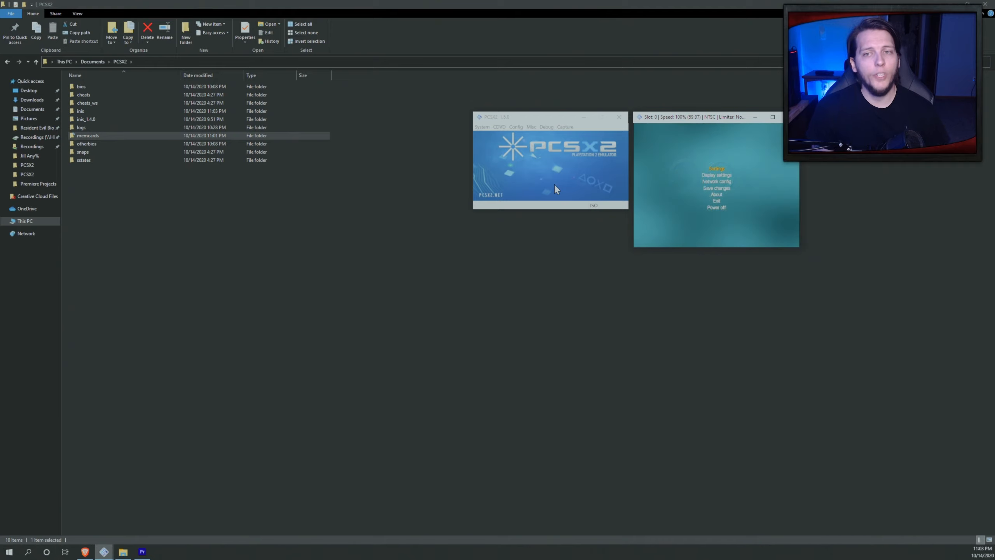
# - Exit Open PS2 Loader to the PS2 browser and go to its memory card screen
pyautogui.press('Down')
pyautogui.press('Down')
pyautogui.press('Down')
pyautogui.press('Down')
pyautogui.press('Down')
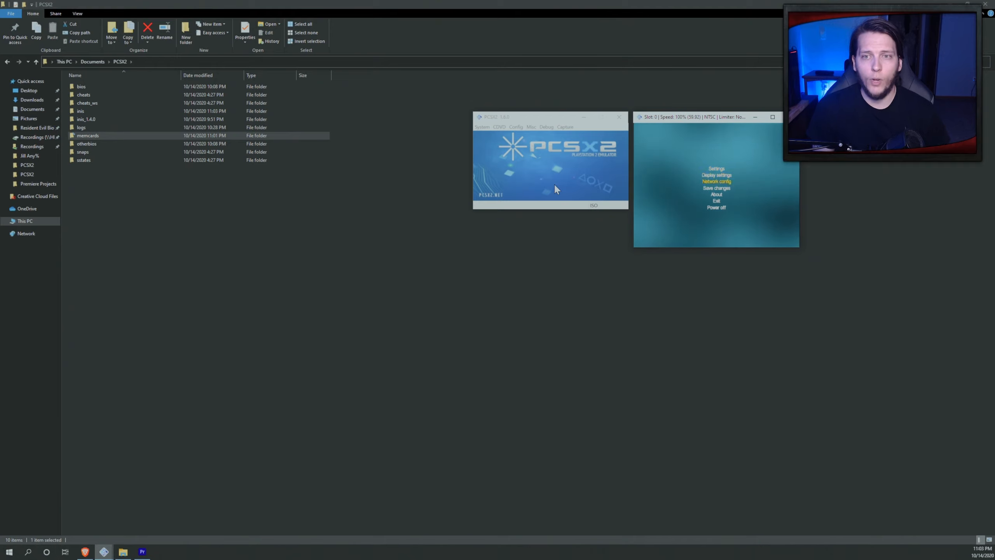
pyautogui.press('Return')
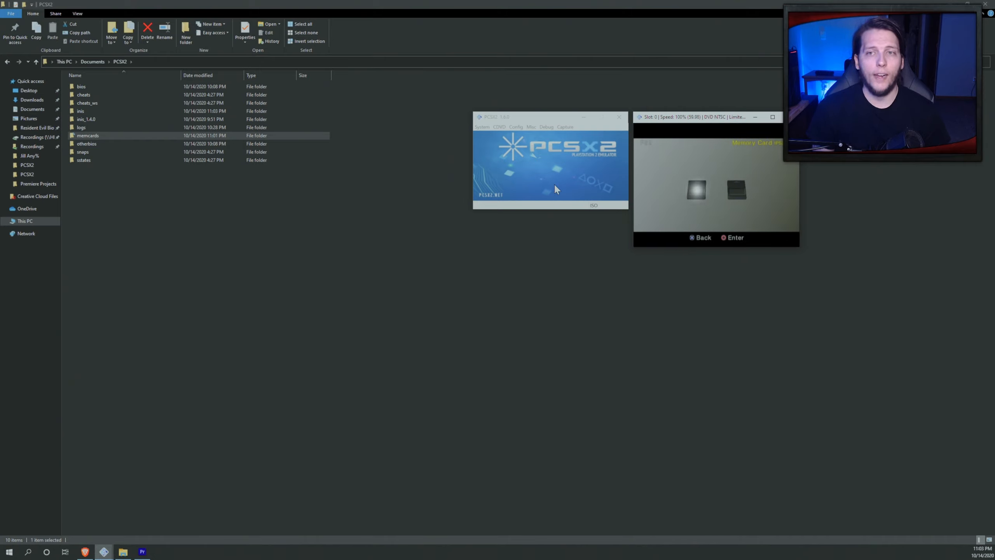
# - Format both virtual memory cards in the PS2 browser, then leave the browser
pyautogui.press('Return')
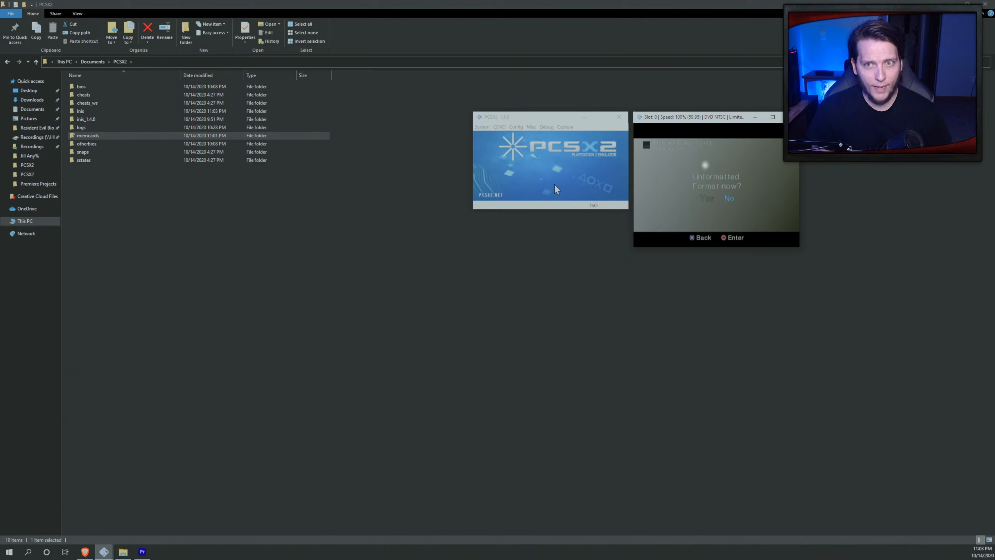
pyautogui.press('Left')
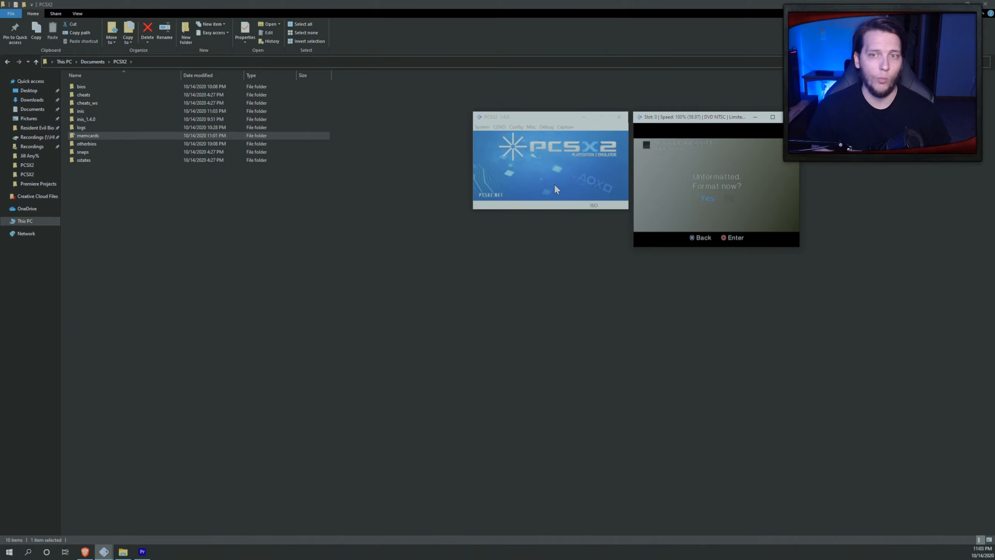
pyautogui.press('Return')
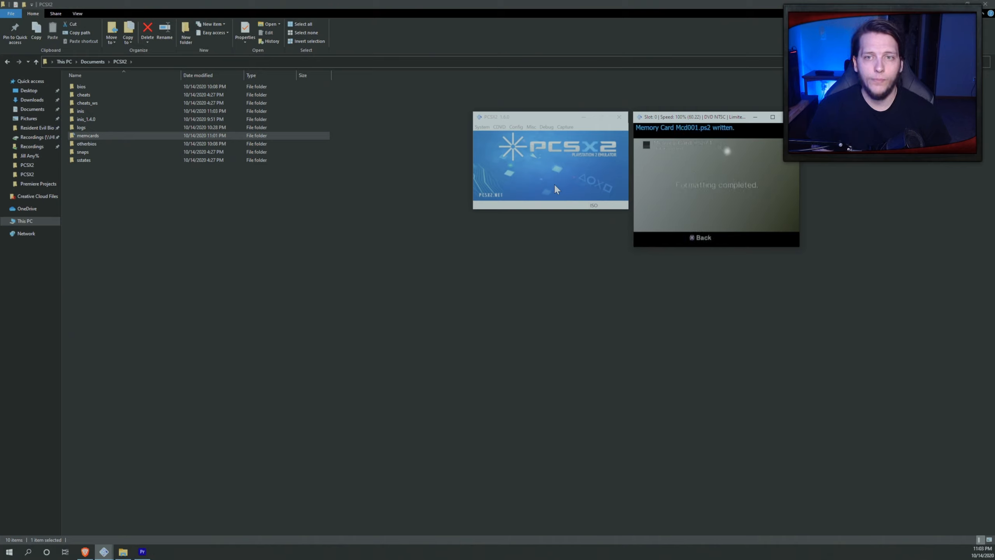
pyautogui.press('Escape')
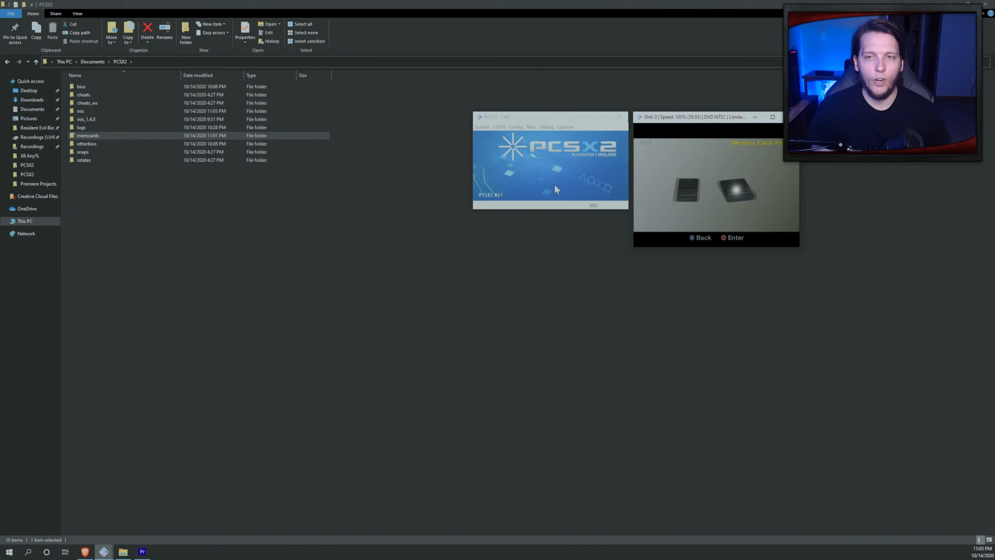
pyautogui.press('Return')
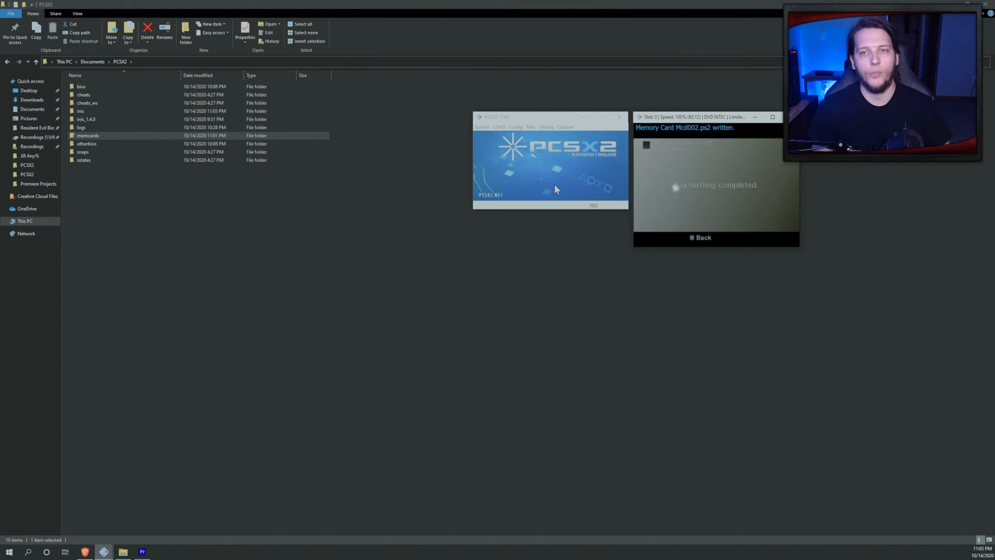
pyautogui.press('Return')
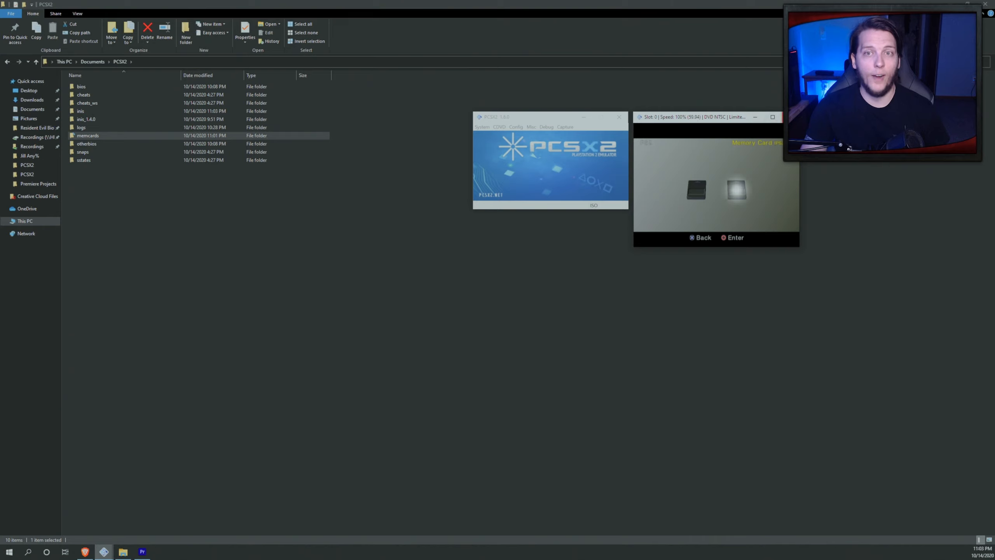
pyautogui.press('Escape')
# - Run OpenPS2Loader.ELF again with the memory cards formatted
pyautogui.click(482, 127)
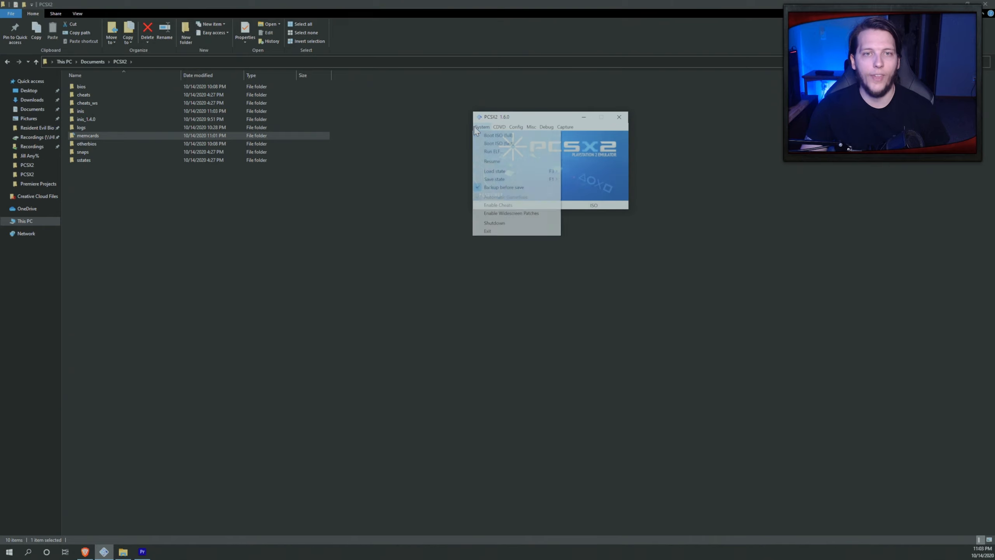
pyautogui.click(494, 152)
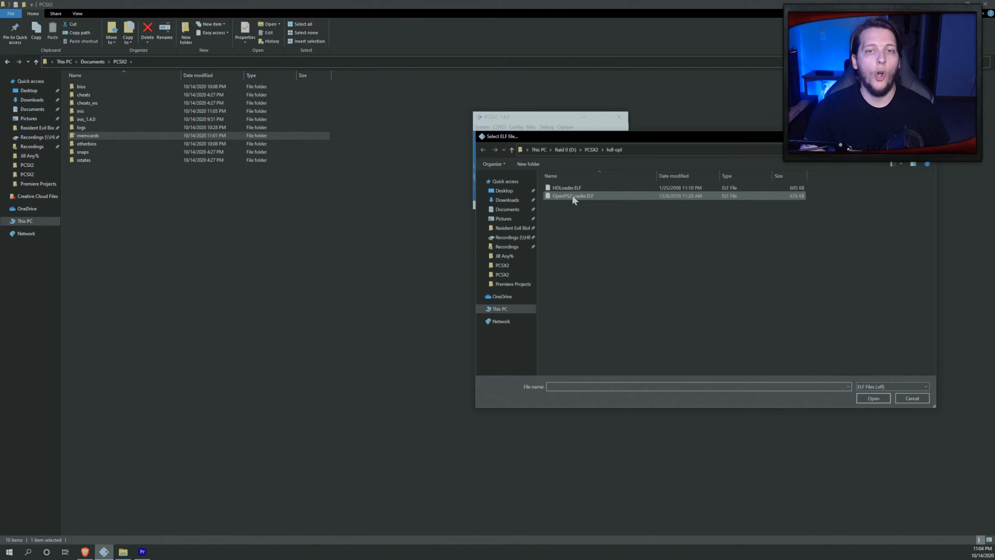
pyautogui.doubleClick(573, 196)
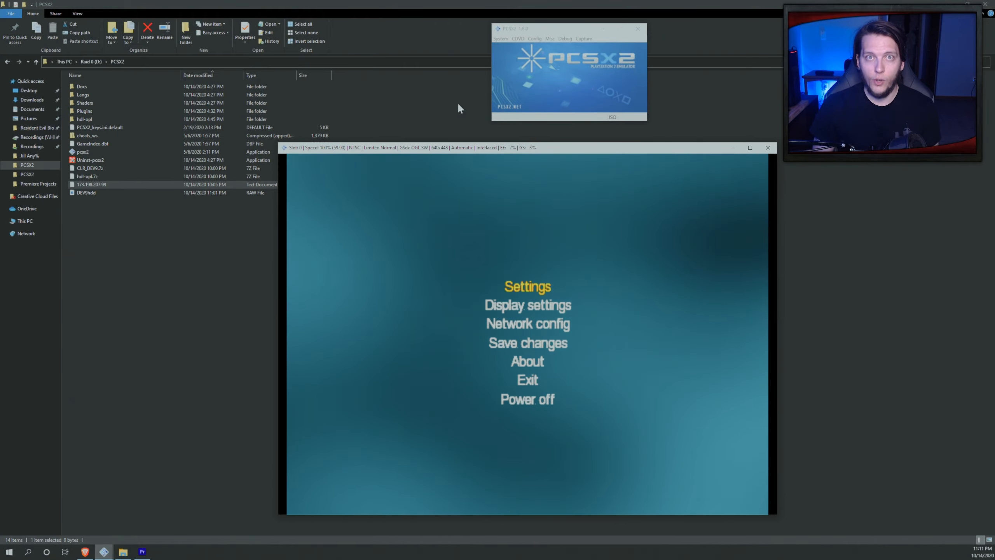
# - Set the HDD device start mode to Auto in the Open PS2 Loader settings and accept them
pyautogui.press('Return')
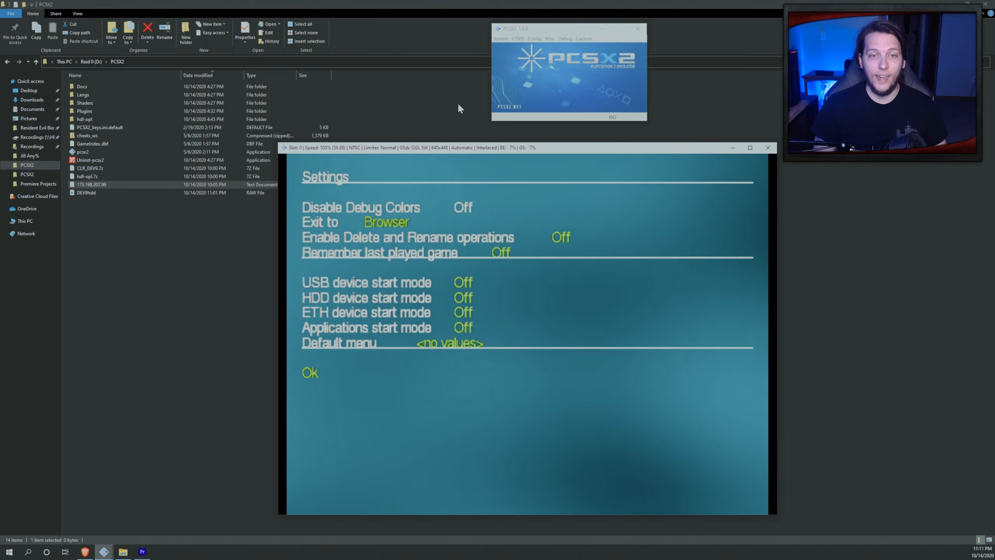
pyautogui.press('Down')
pyautogui.press('Down')
pyautogui.press('Down')
pyautogui.press('Down')
pyautogui.press('Down')
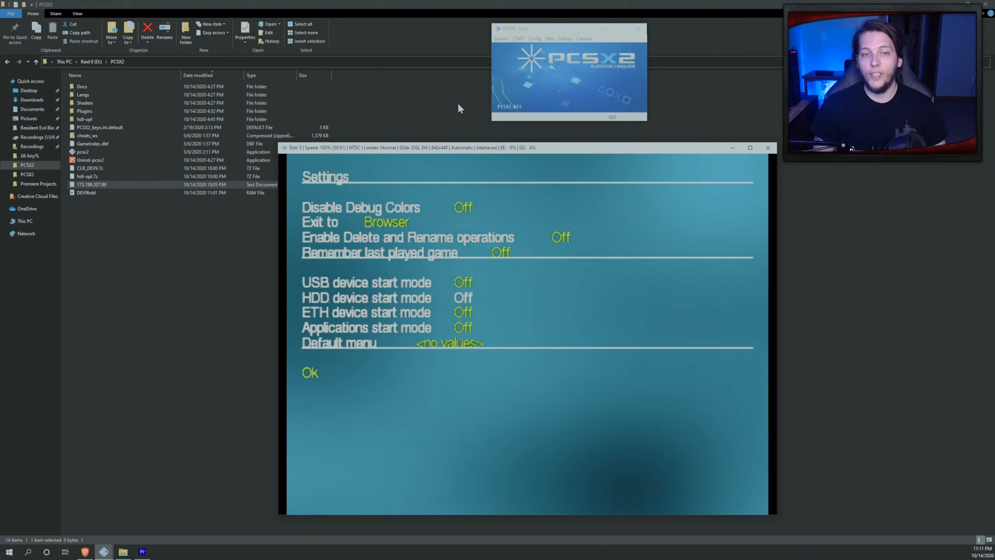
pyautogui.press('Return')
pyautogui.press('Down')
pyautogui.press('Down')
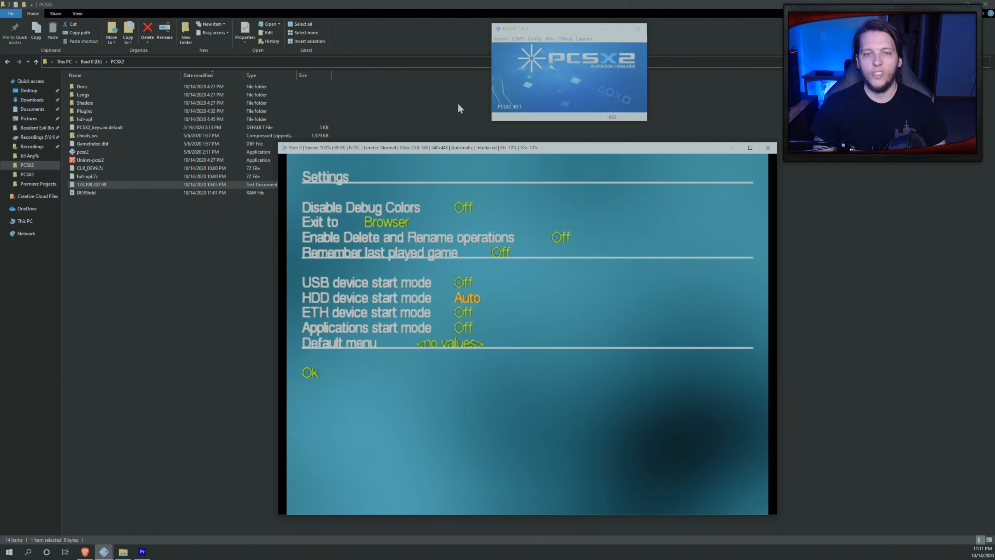
pyautogui.press('Return')
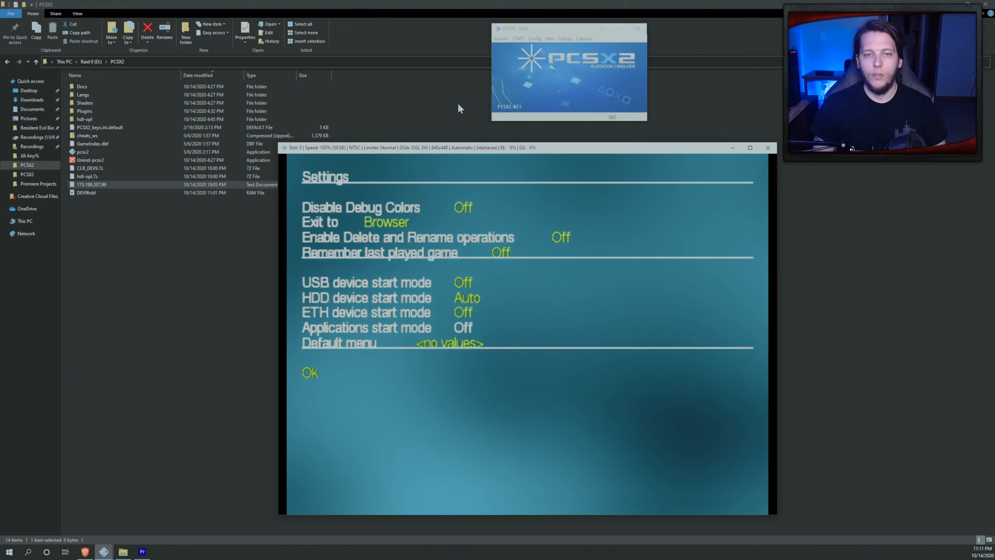
pyautogui.press('Down')
pyautogui.press('Down')
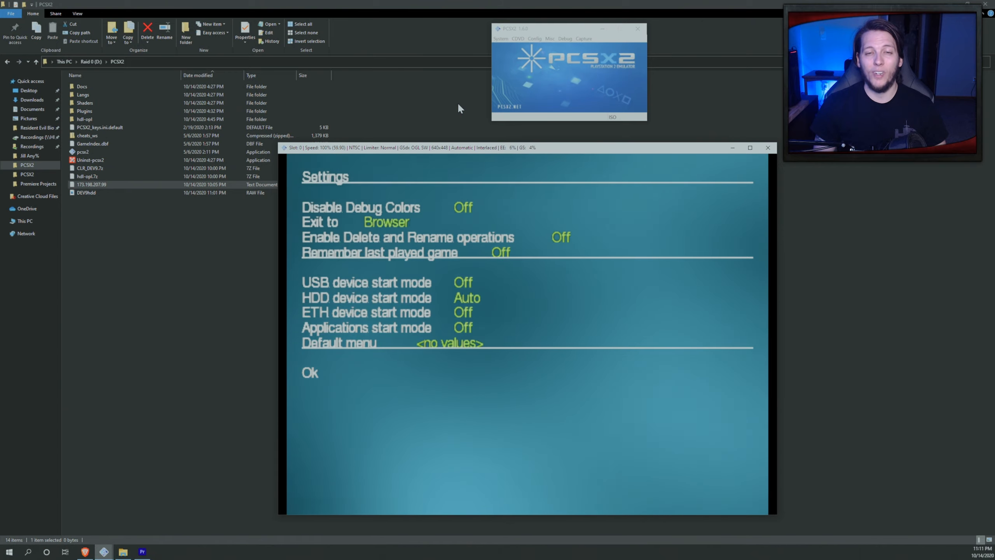
pyautogui.press('Return')
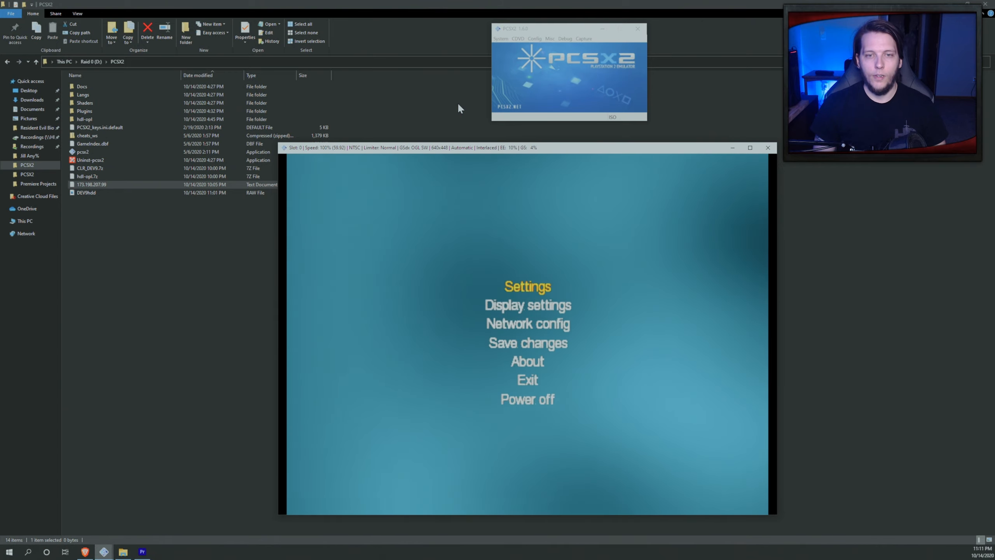
# - Save the Open PS2 Loader changes and leave its main menu for the HDD Games list
pyautogui.press('Down')
pyautogui.press('Down')
pyautogui.press('Down')
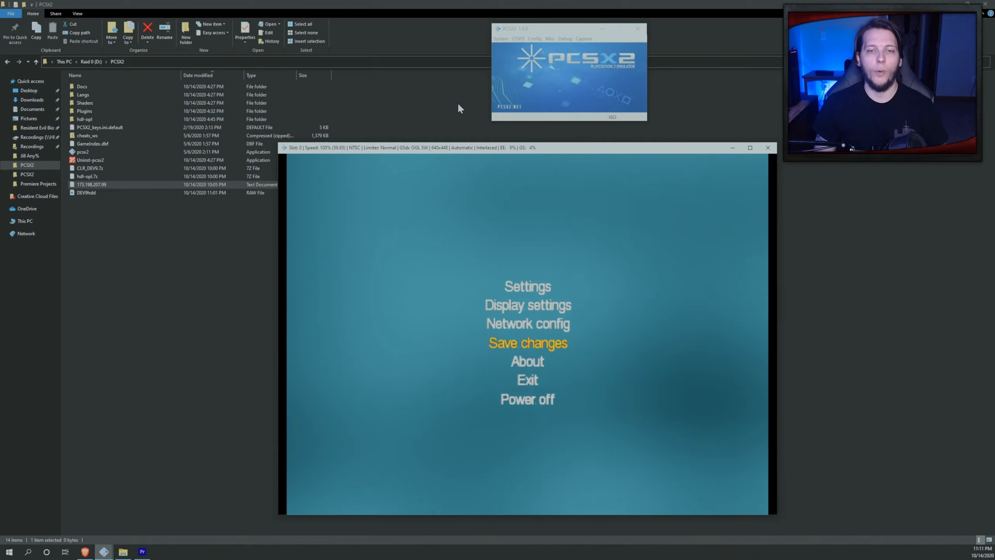
pyautogui.press('Return')
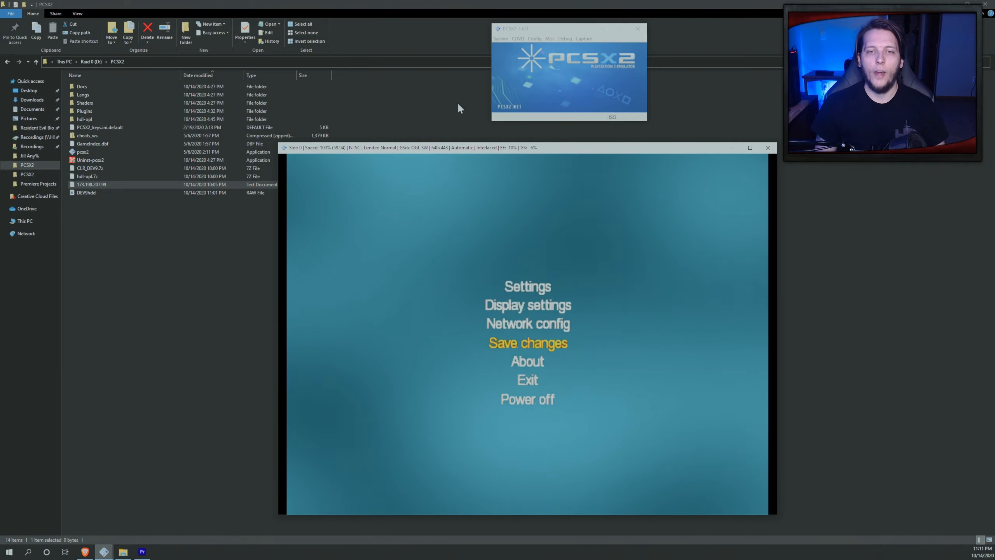
pyautogui.press('Escape')
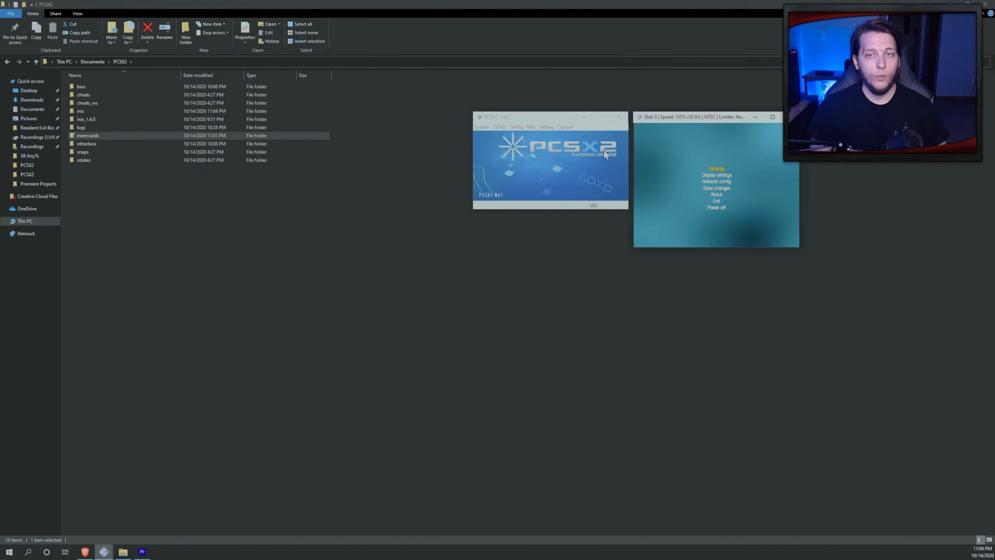
pyautogui.press('Escape')
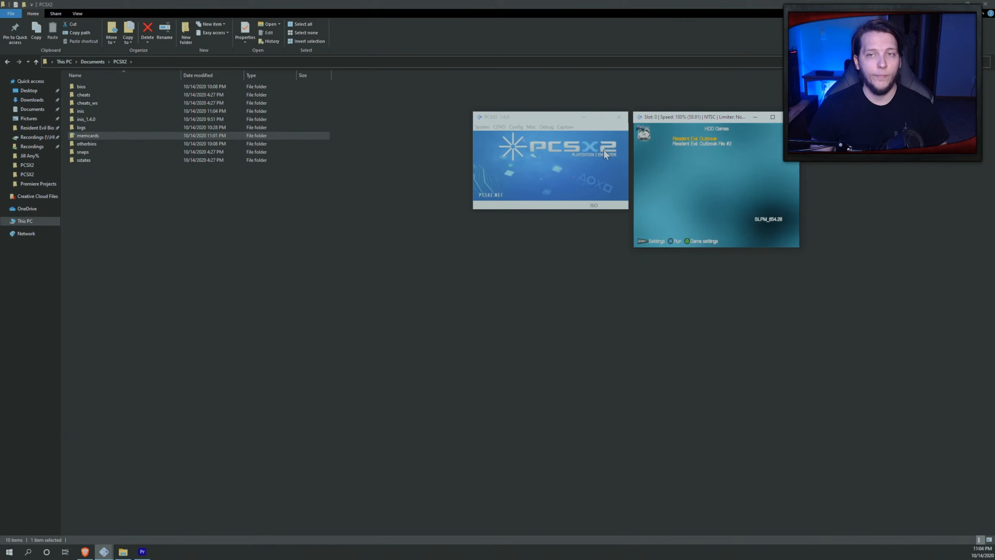
# - Launch Resident Evil Outbreak from the HDD Games list and agree to create the missing NET file
pyautogui.press('Down')
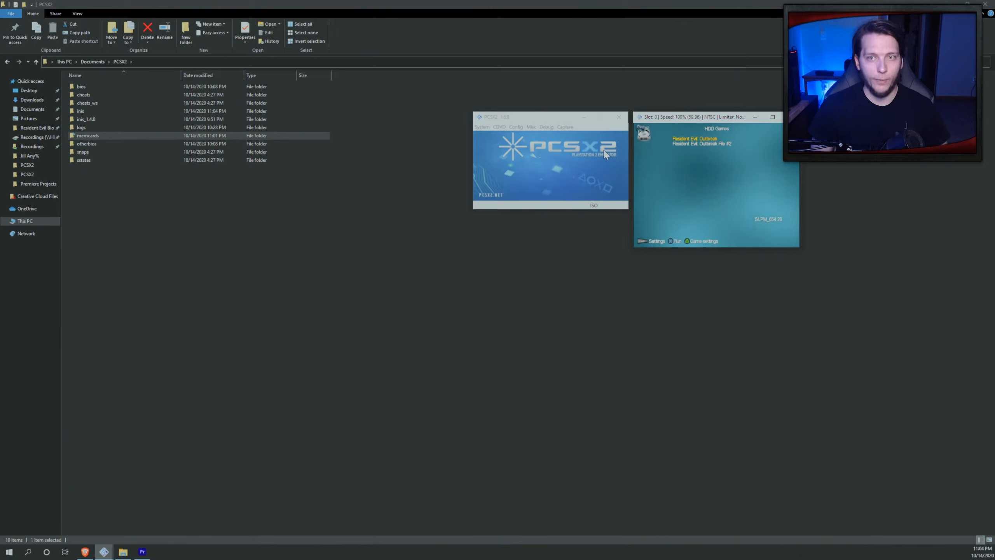
pyautogui.press('Up')
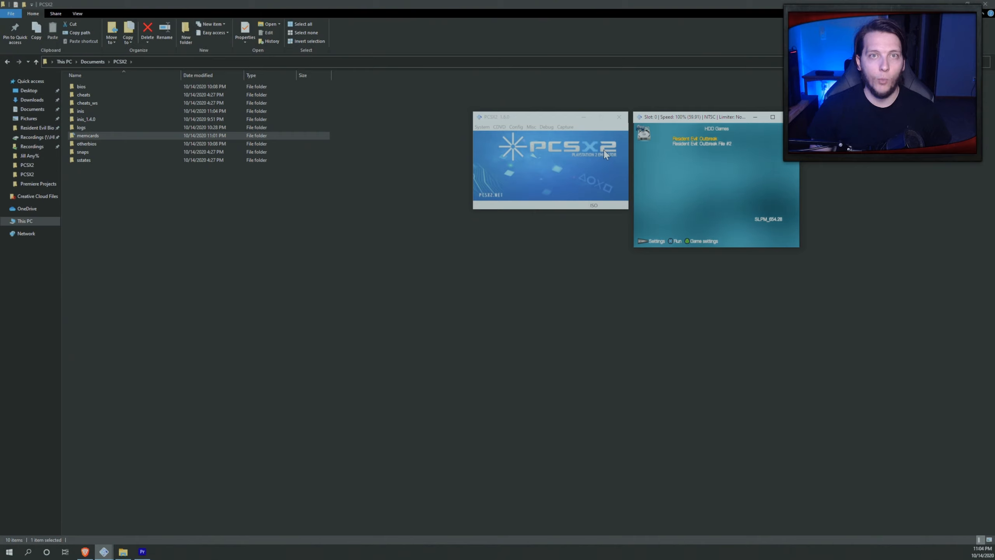
pyautogui.press('x')
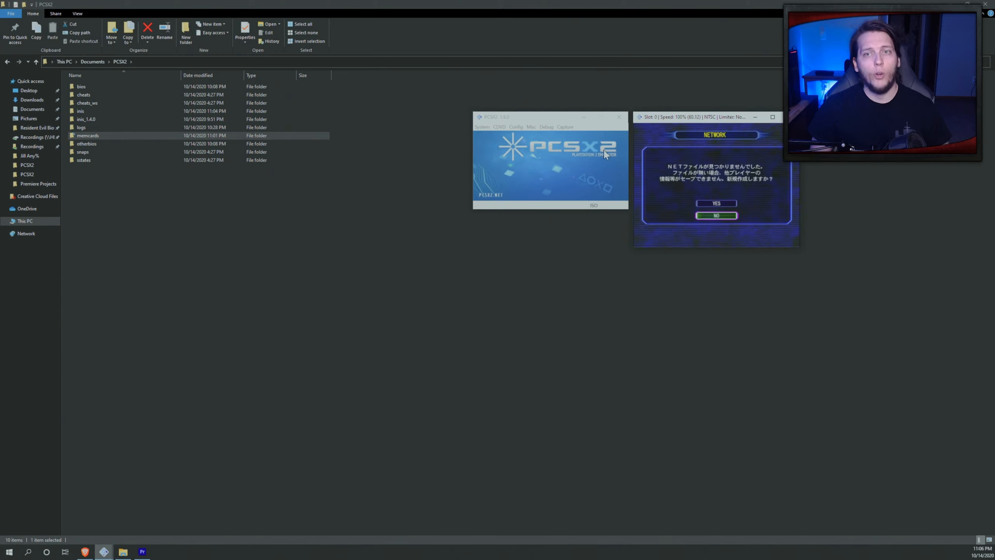
pyautogui.press('Up')
pyautogui.press('Return')
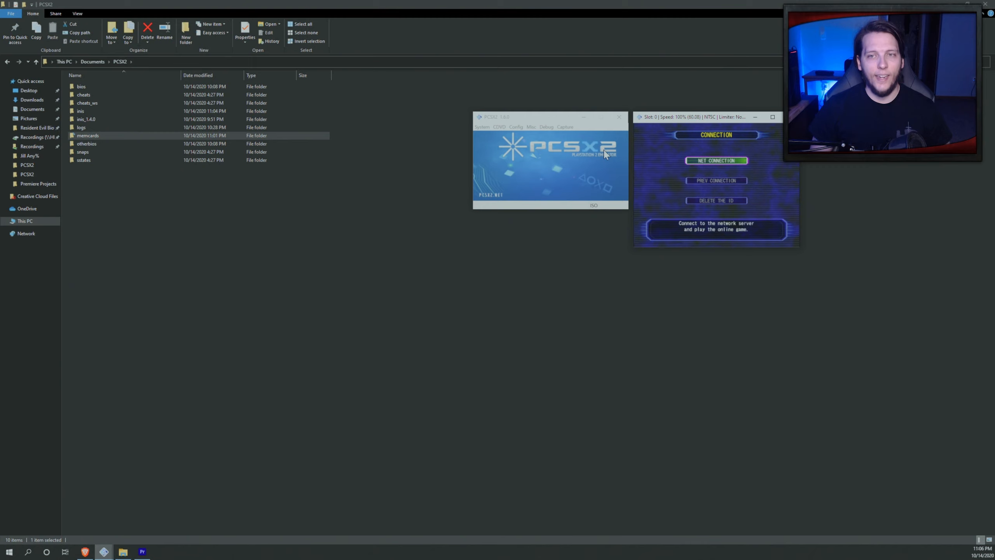
# - Start a net connection, proceed past the terms notice, and confirm entering Edit Network Configuration
pyautogui.press('Return')
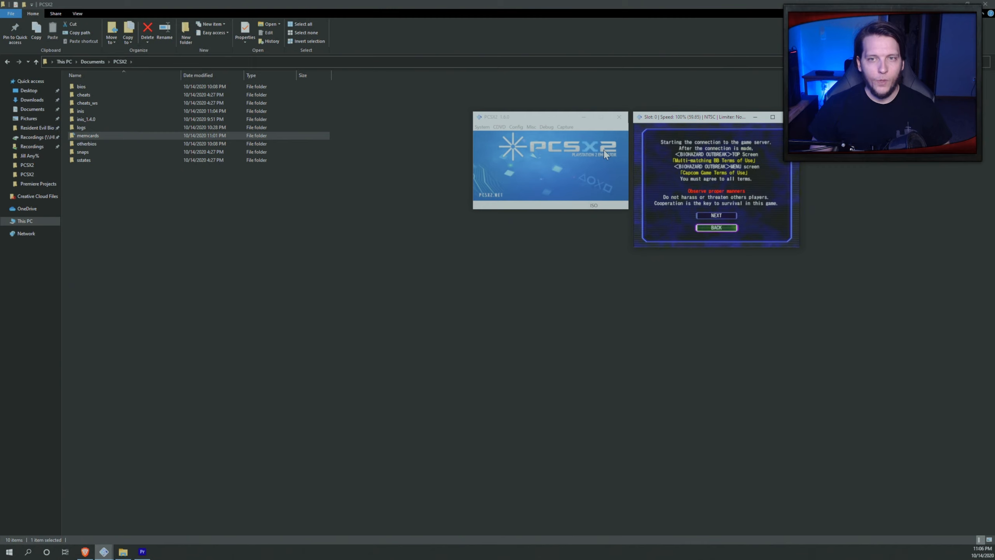
pyautogui.press('Up')
pyautogui.press('Return')
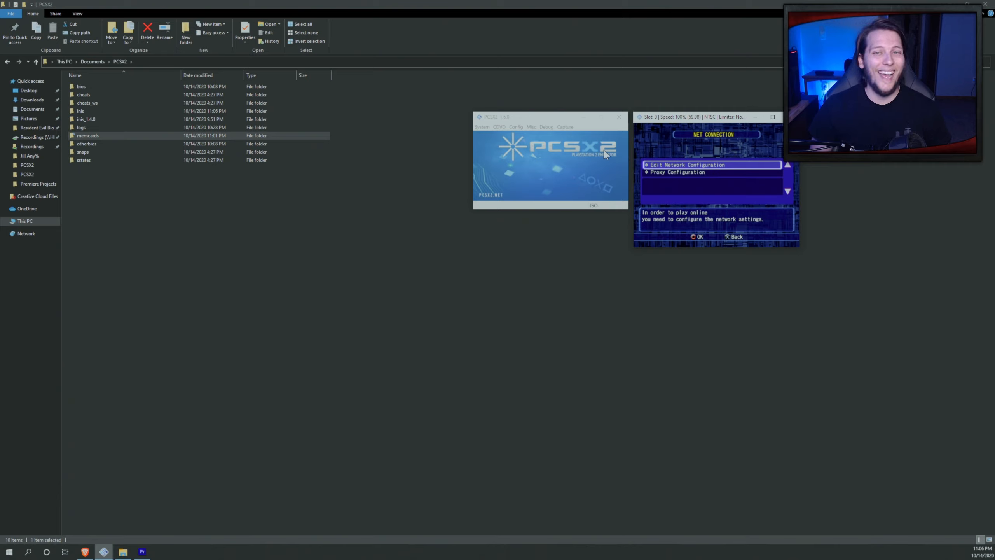
pyautogui.press('Return')
pyautogui.press('Up')
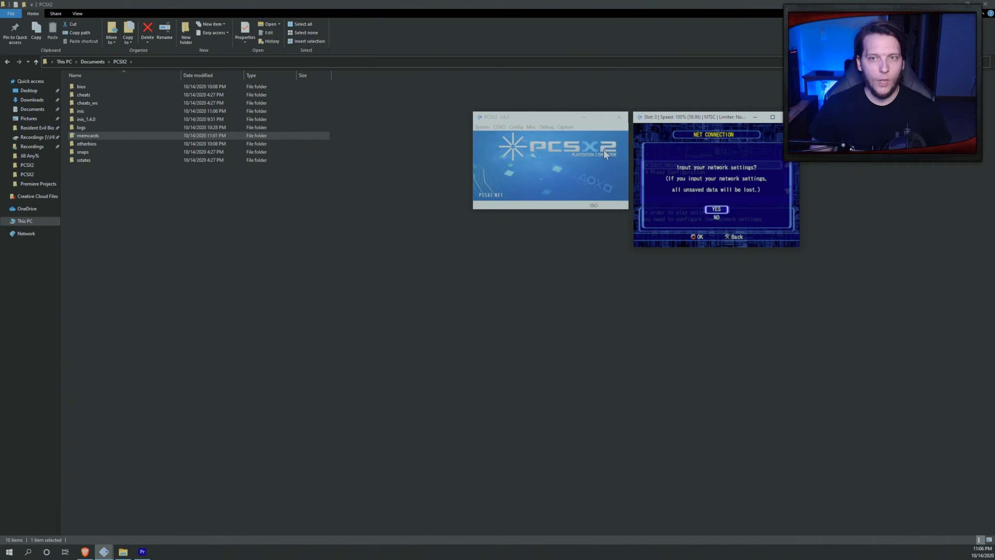
pyautogui.press('Return')
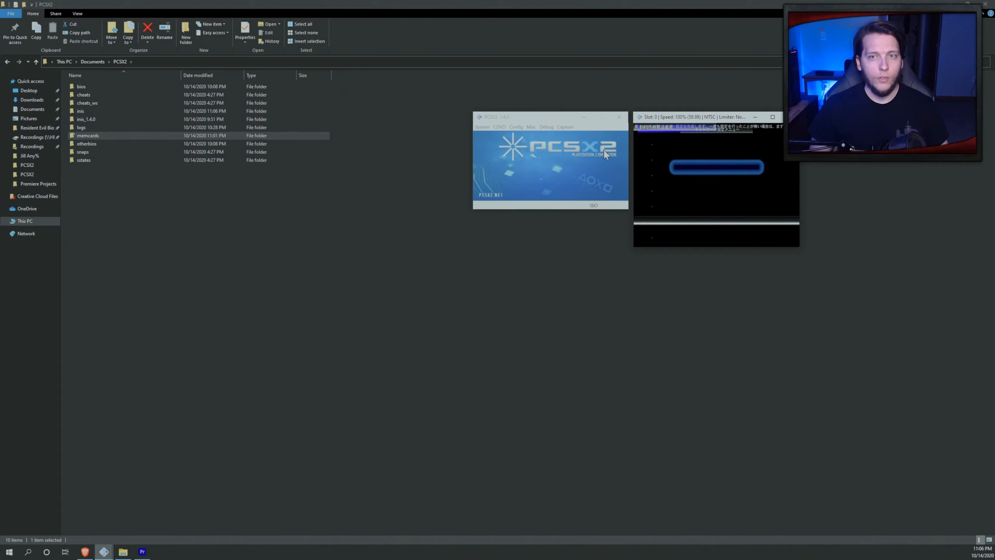
# - Create a new connection provider setting, choose its save location, and proceed past the guide mode introduction
pyautogui.press('Return')
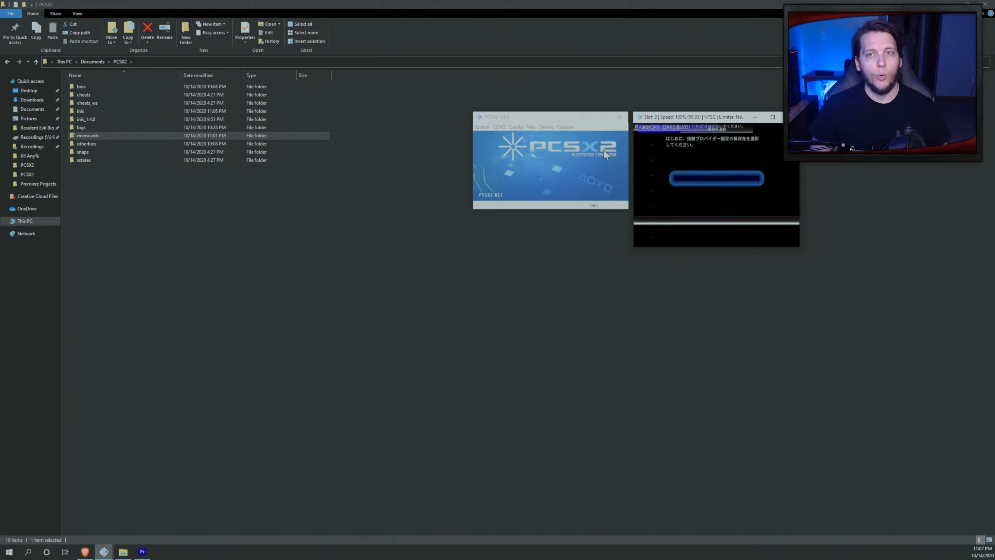
pyautogui.press('Return')
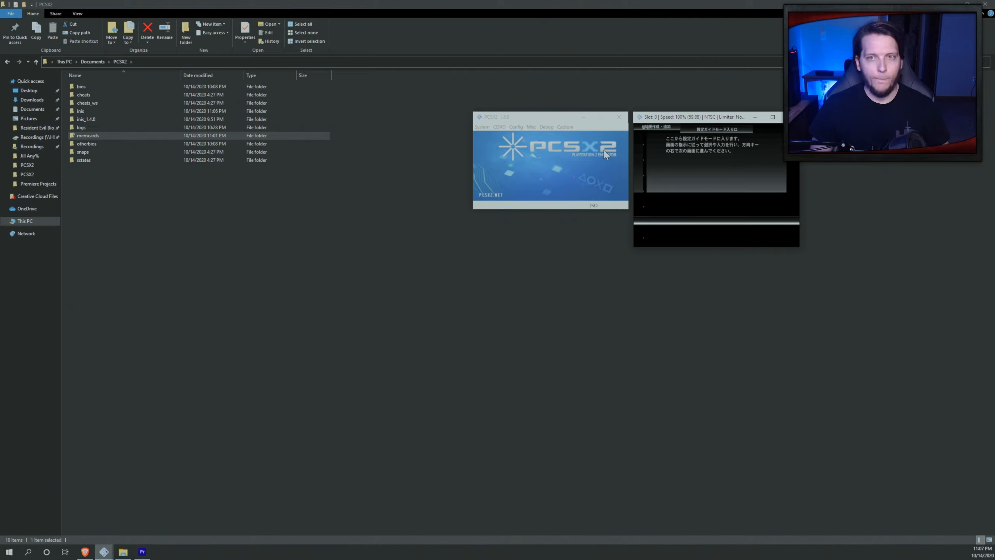
pyautogui.press('Right')
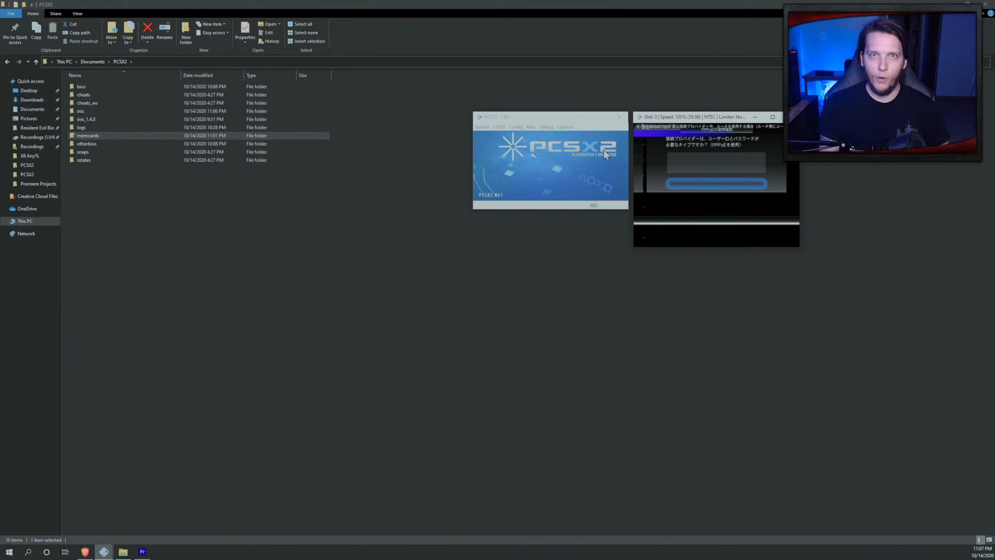
# - Choose the router option without PPPoE, automatic IP addressing through DHCP, and manual DNS server entry
pyautogui.press('Return')
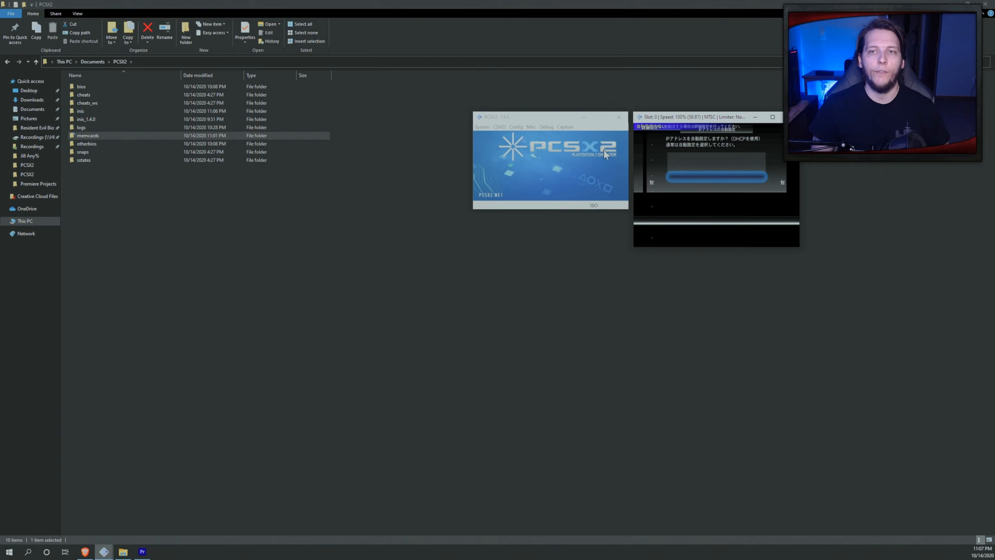
pyautogui.press('Return')
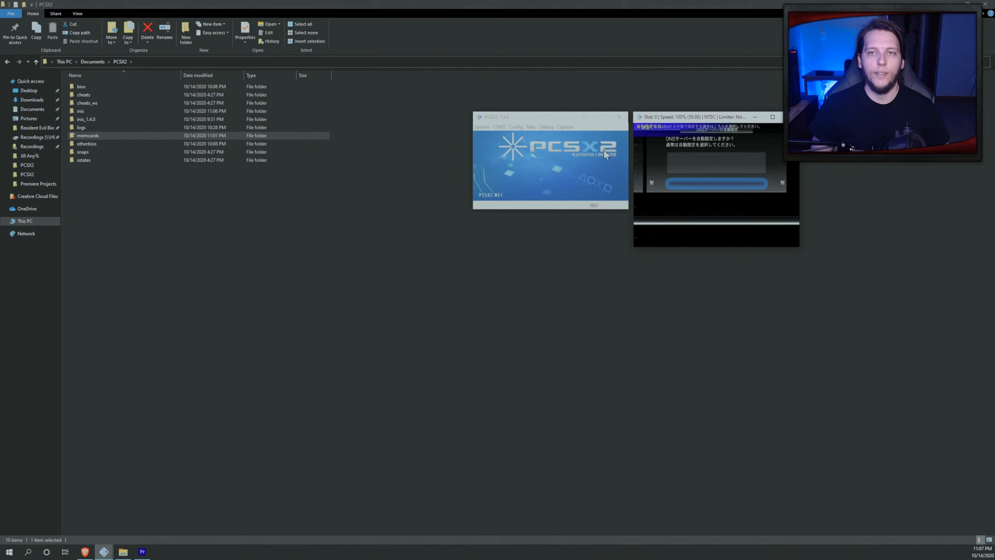
pyautogui.press('Return')
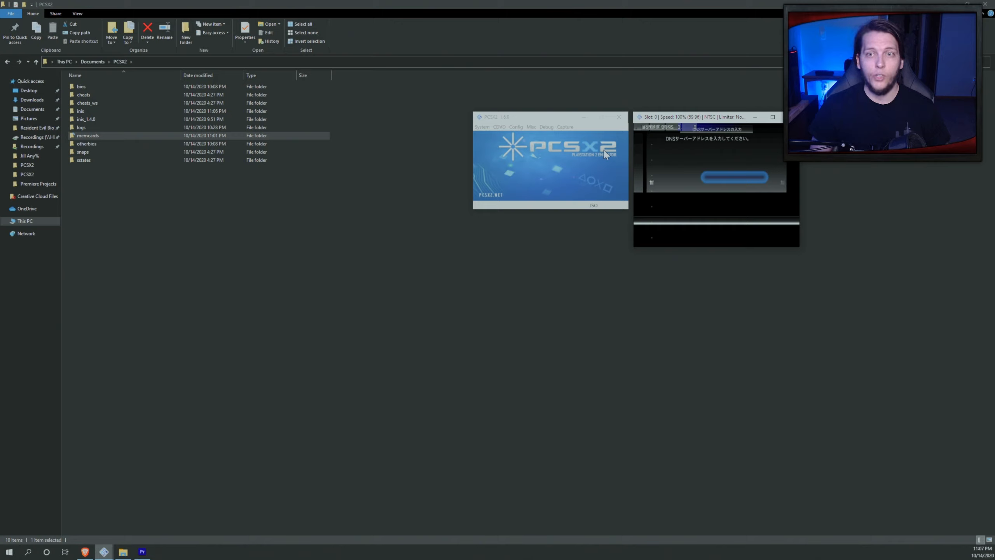
# - Open the DNS server address for editing with its first number group selected
pyautogui.press('Return')
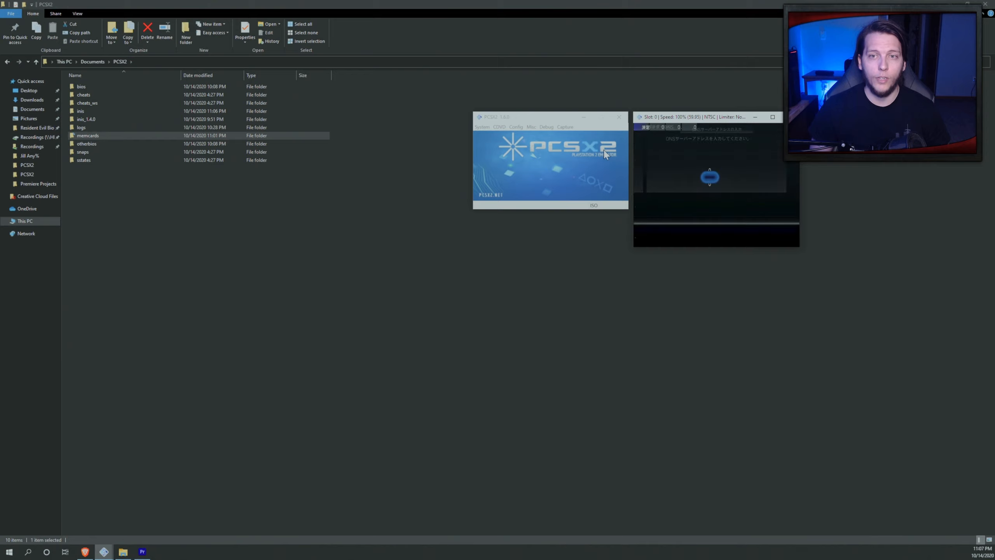
pyautogui.press('Right')
pyautogui.press('Right')
pyautogui.press('Right')
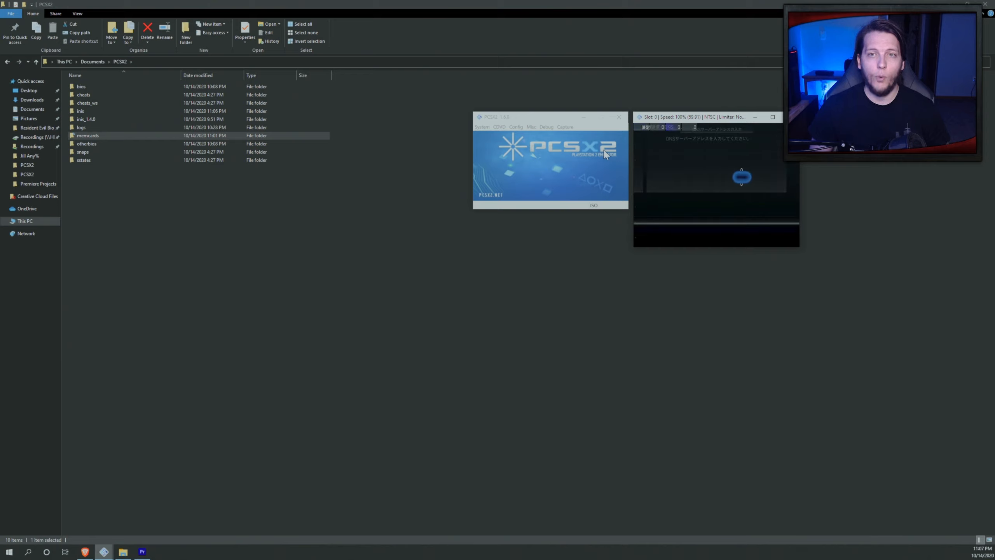
pyautogui.press('Left')
pyautogui.press('Left')
pyautogui.press('Left')
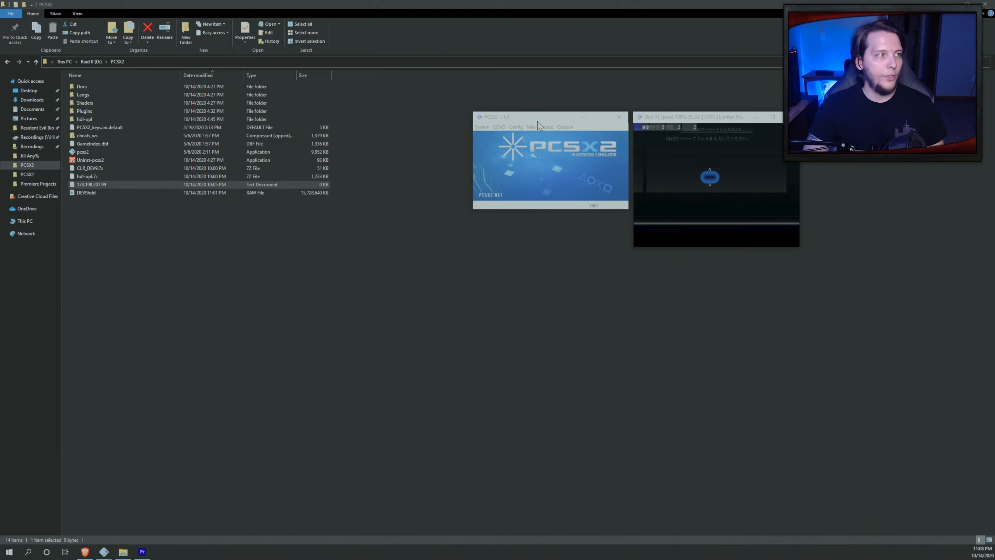
# - Move the PCSX2 main window out of the way and enlarge the game window for readability
pyautogui.moveTo(545, 119); pyautogui.dragTo(564, 32)
pyautogui.moveTo(719, 120); pyautogui.dragTo(723, 188)
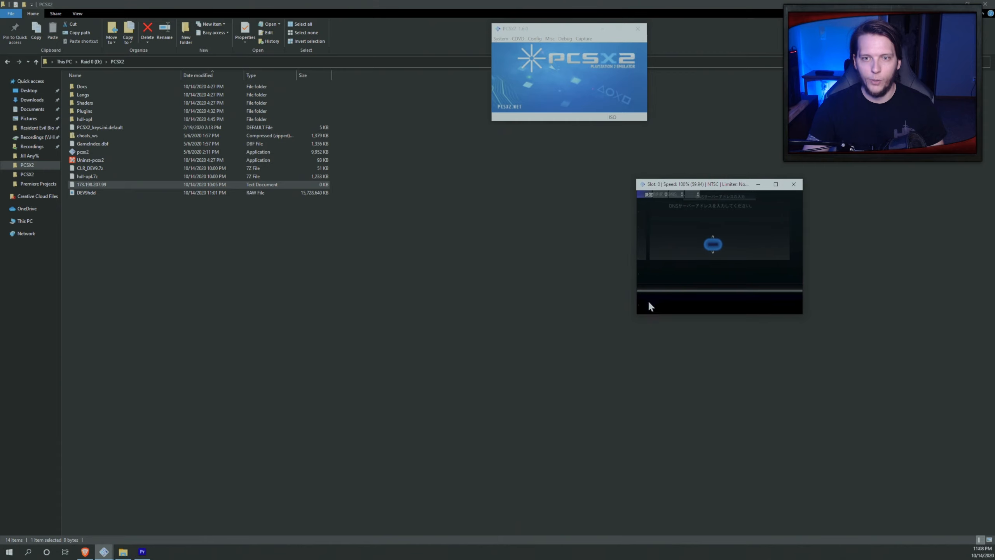
pyautogui.moveTo(633, 313); pyautogui.dragTo(303, 552)
pyautogui.moveTo(572, 187); pyautogui.dragTo(546, 152)
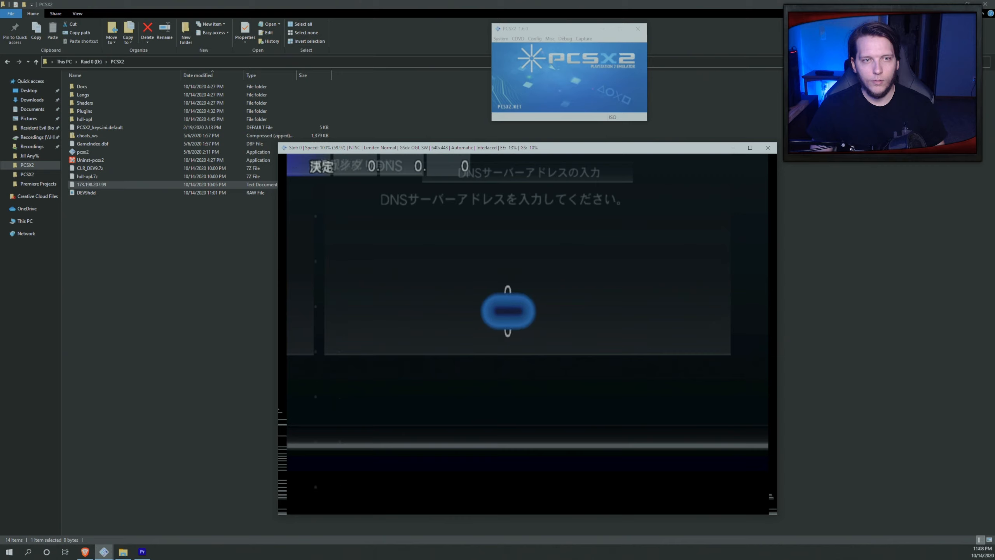
# - Set the primary DNS server address to 173.198.207.99 and continue to the setting name page
pyautogui.press('Right')
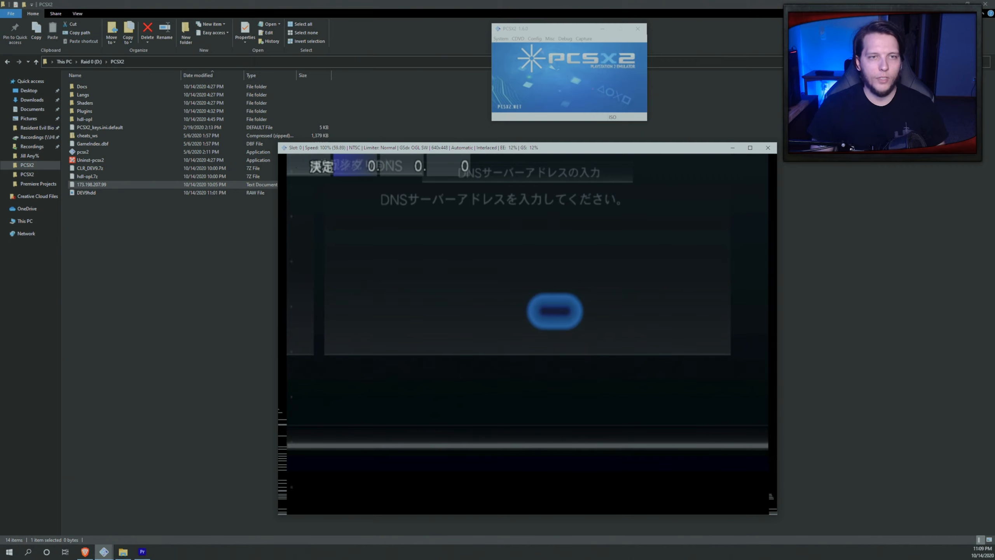
pyautogui.press('Down')
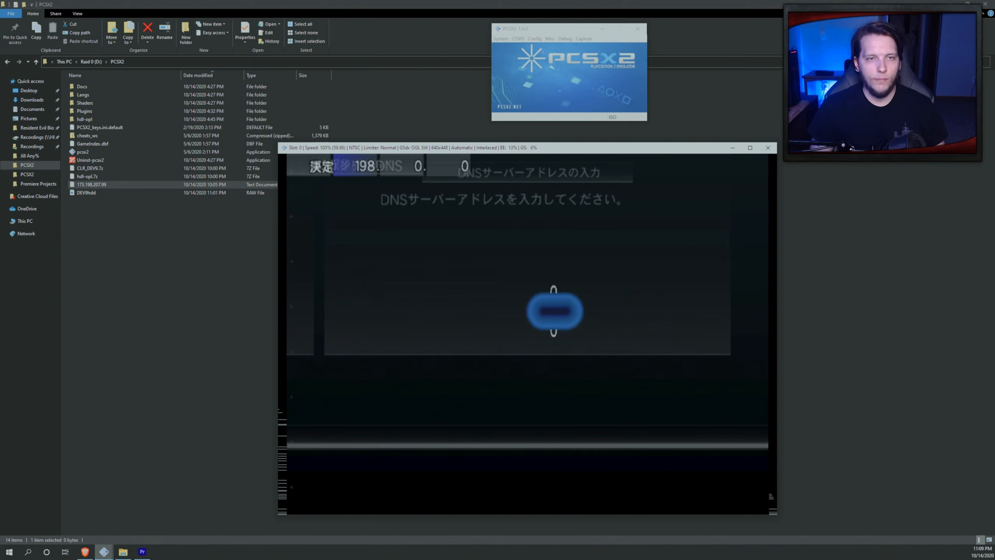
pyautogui.press('Right')
pyautogui.press('Up')
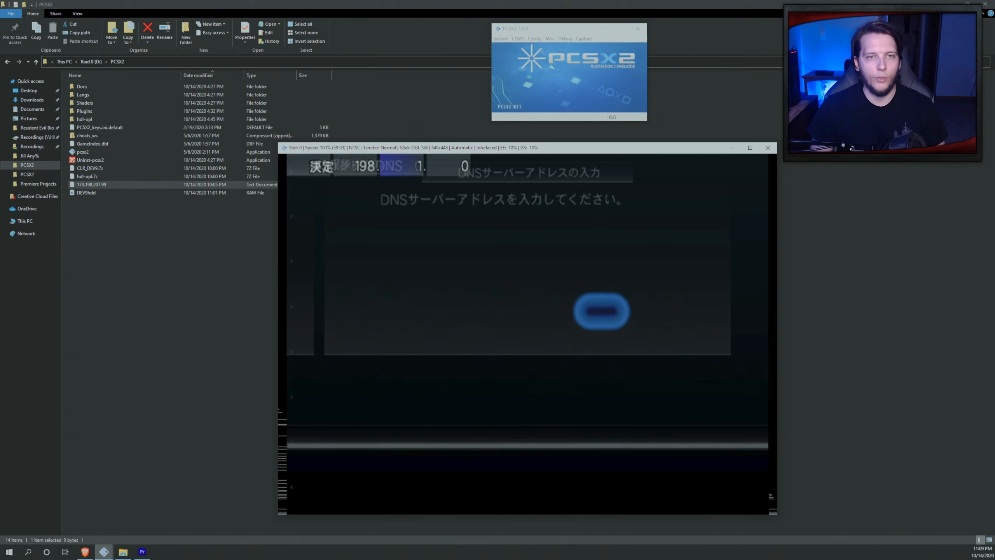
pyautogui.press('Up')
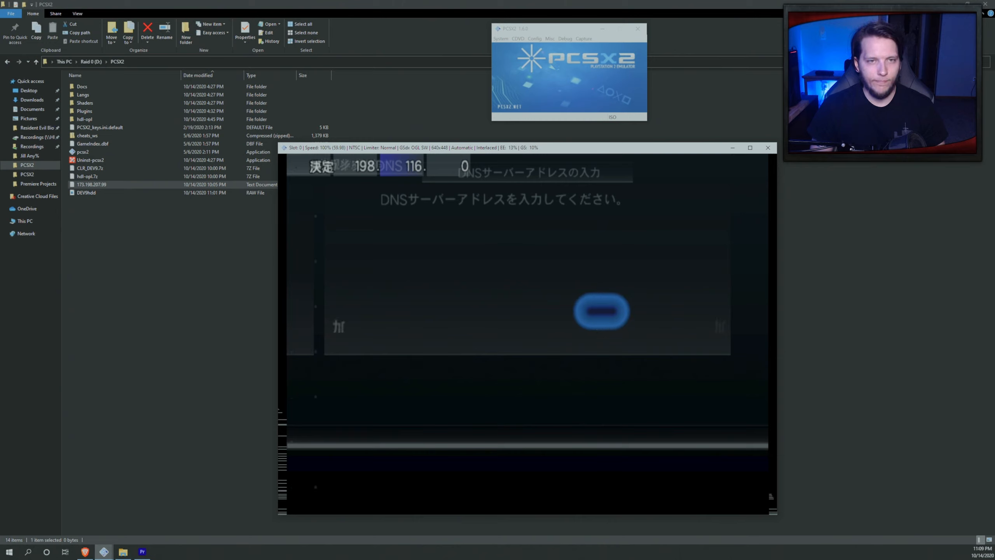
pyautogui.press('Up')
pyautogui.press('Down')
pyautogui.press('Up')
pyautogui.press('Right')
pyautogui.press('Up')
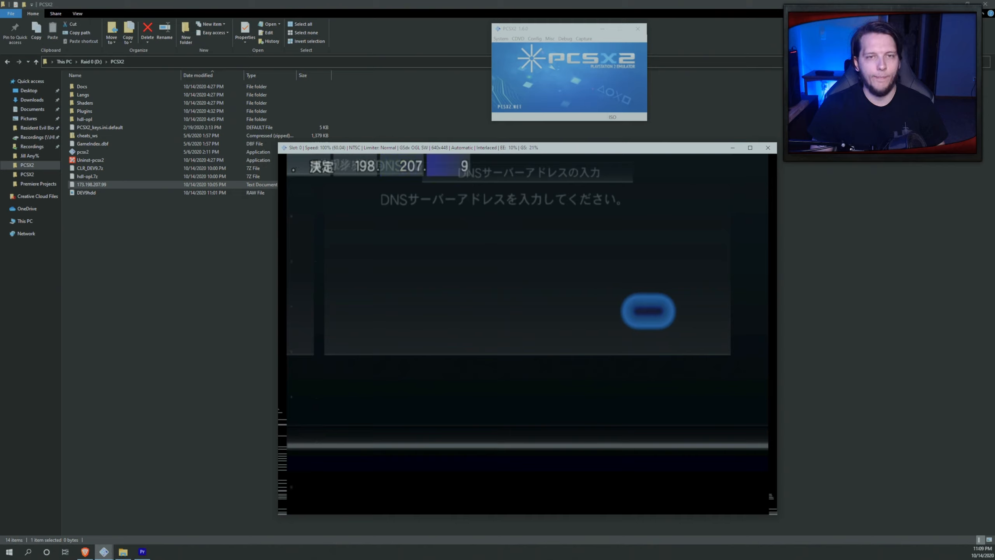
pyautogui.press('Up')
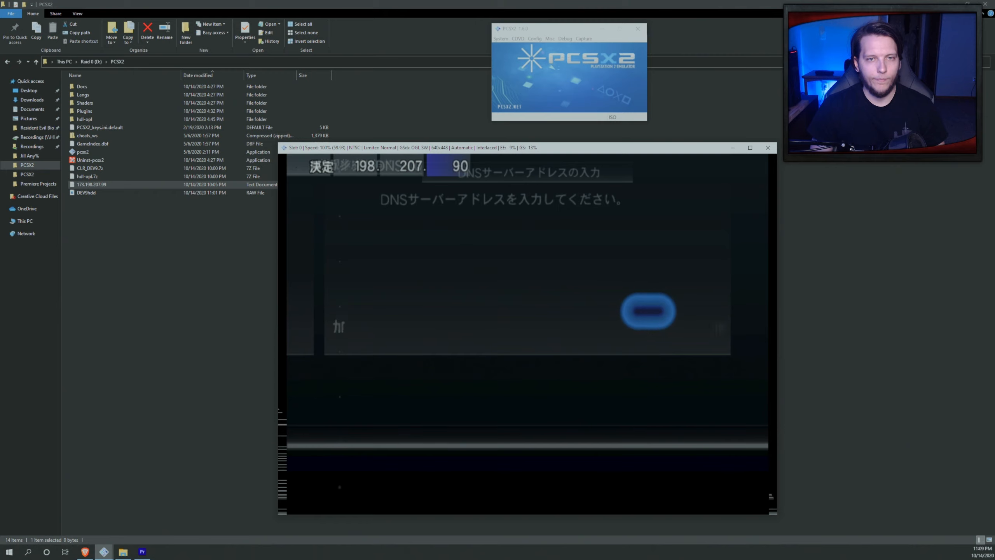
pyautogui.press('Down')
pyautogui.press('Return')
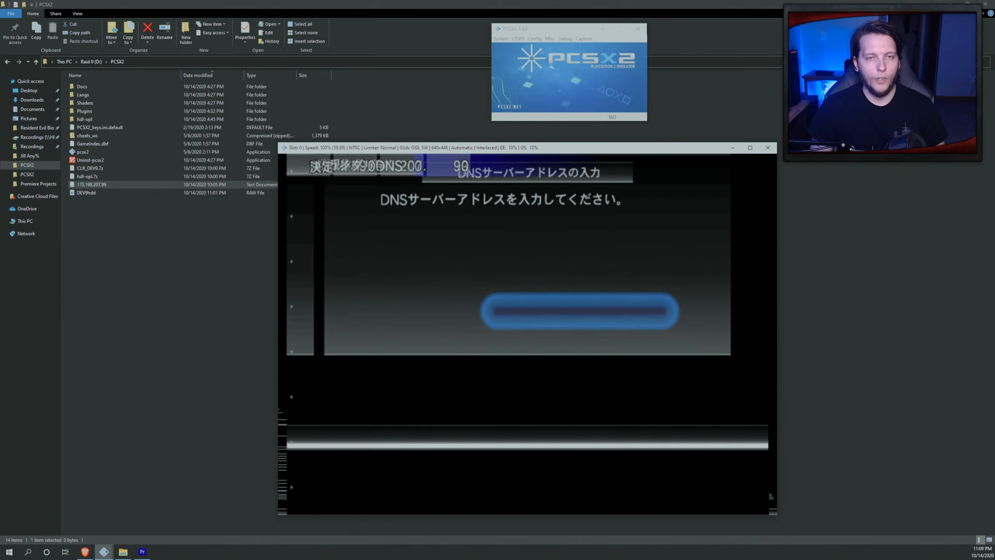
pyautogui.press('Return')
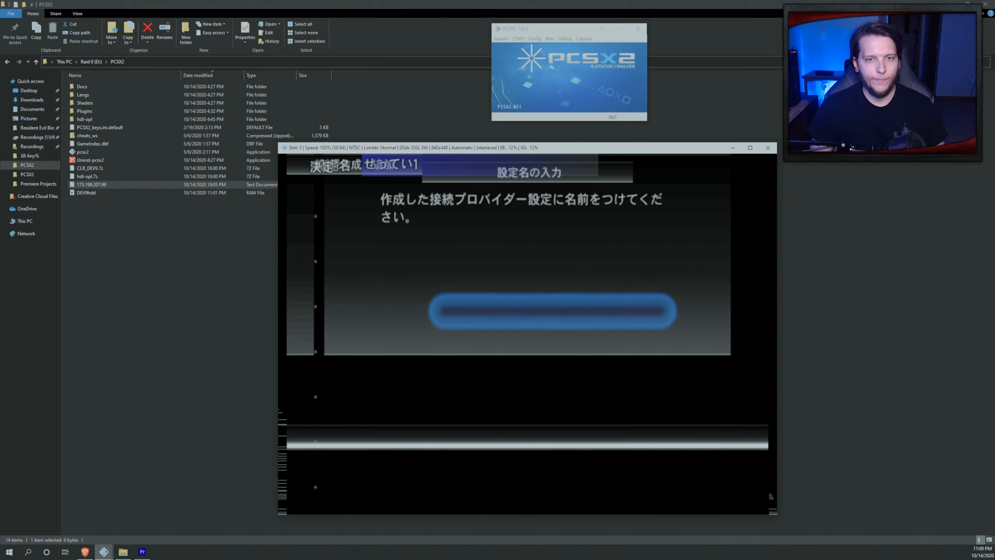
# - Enter a short name for the provider setting with the on-screen keyboard and continue to the settings confirmation
pyautogui.press('Return')
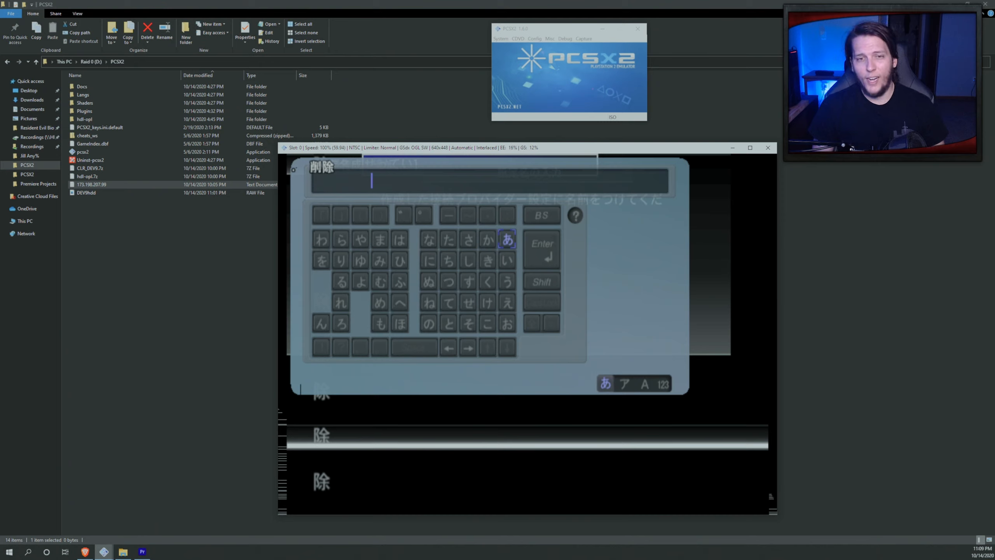
pyautogui.press('Left')
pyautogui.press('Return')
pyautogui.press('Return')
pyautogui.press('Right')
pyautogui.press('Right')
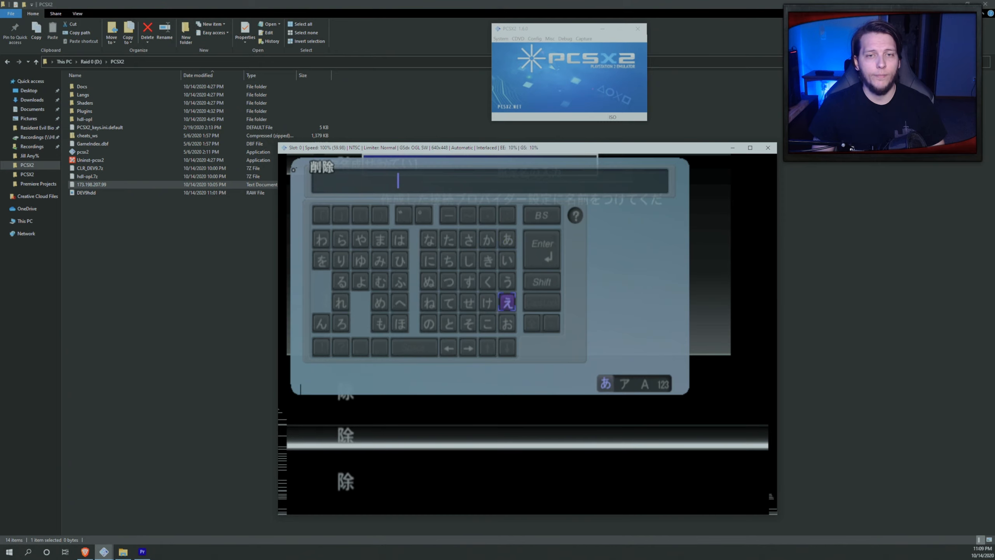
pyautogui.press('Up')
pyautogui.press('Up')
pyautogui.press('Up')
pyautogui.press('Right')
pyautogui.press('Return')
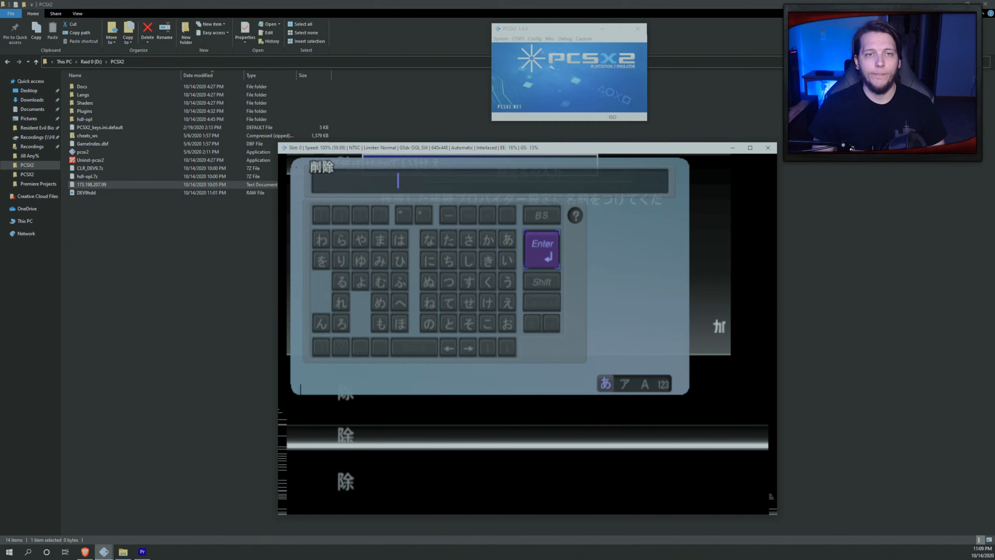
pyautogui.press('Return')
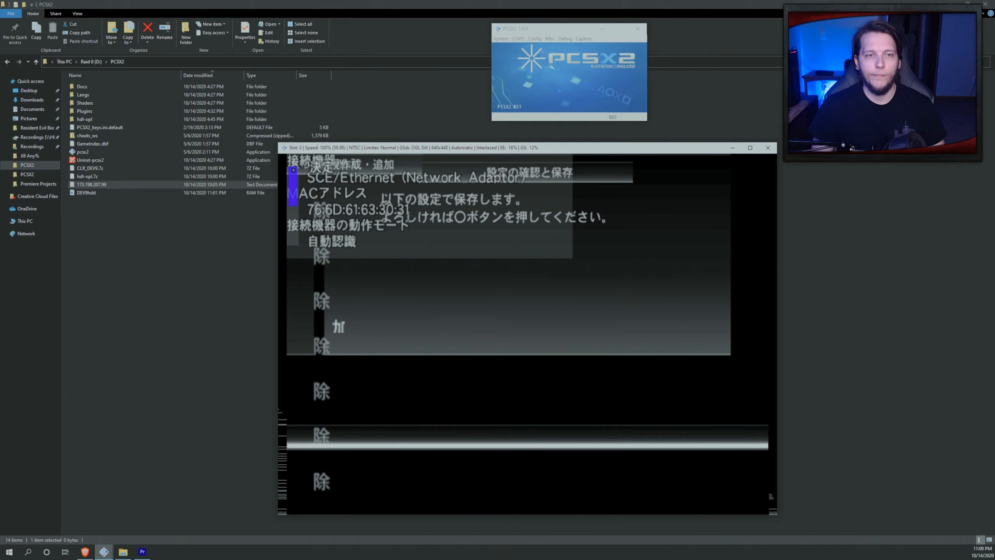
# - Review the network settings summary, save the provider setting, and acknowledge the save
pyautogui.press('Down')
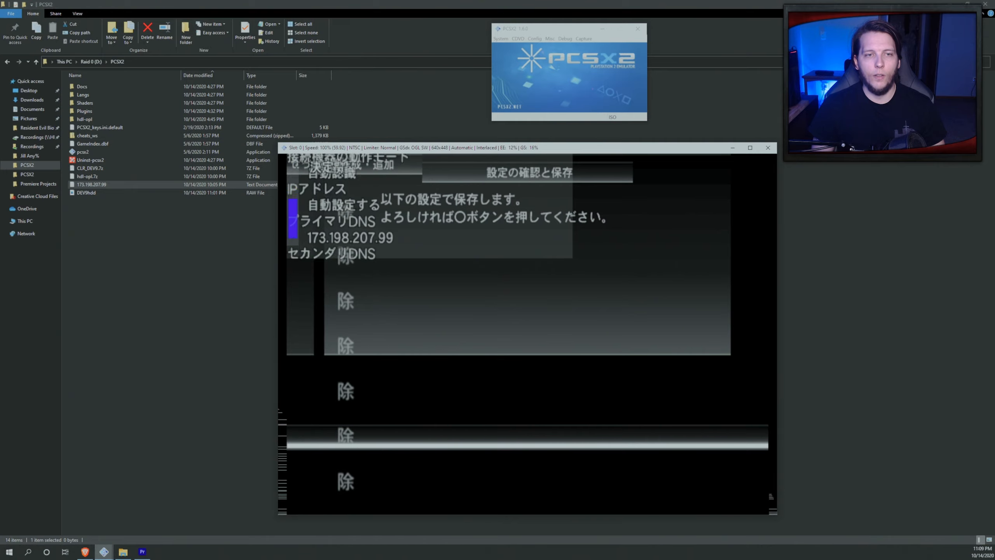
pyautogui.press('Up')
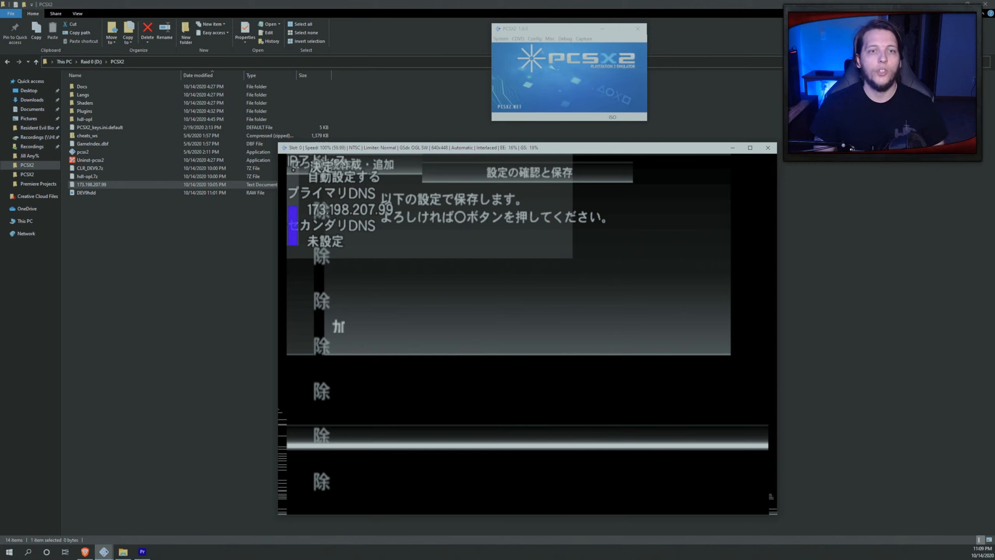
pyautogui.press('Return')
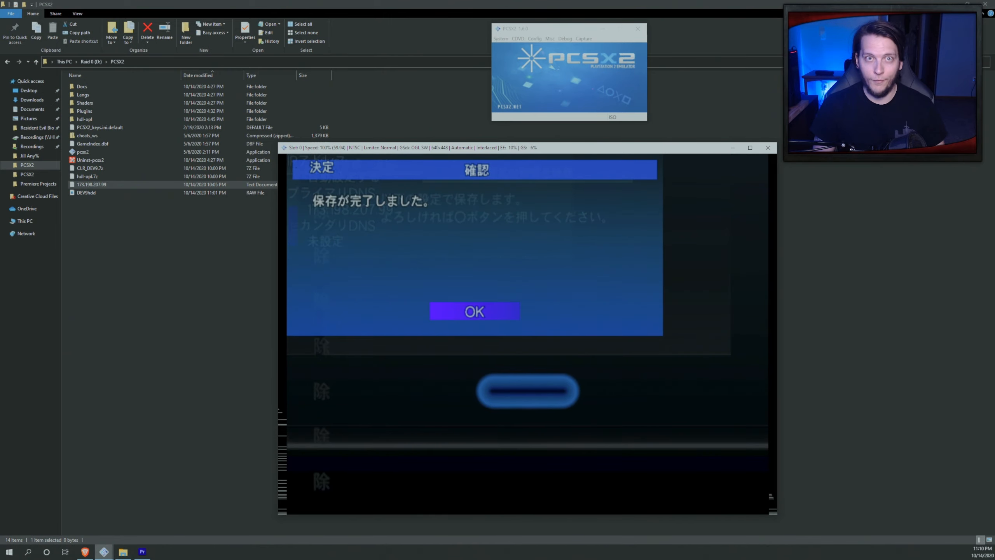
pyautogui.press('Return')
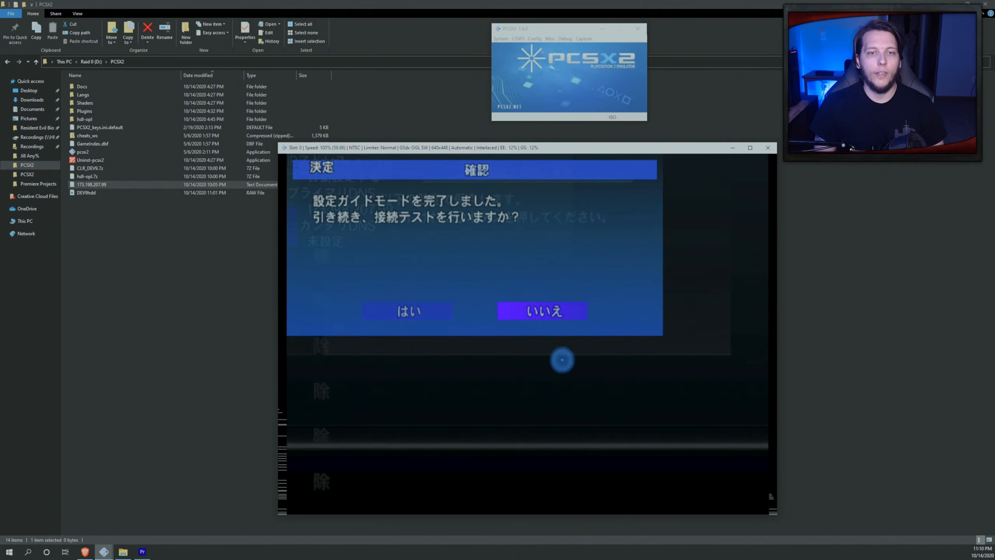
# - Accept the offered connection test, cancel it before starting, and confirm returning to the network settings menu
pyautogui.press('Left')
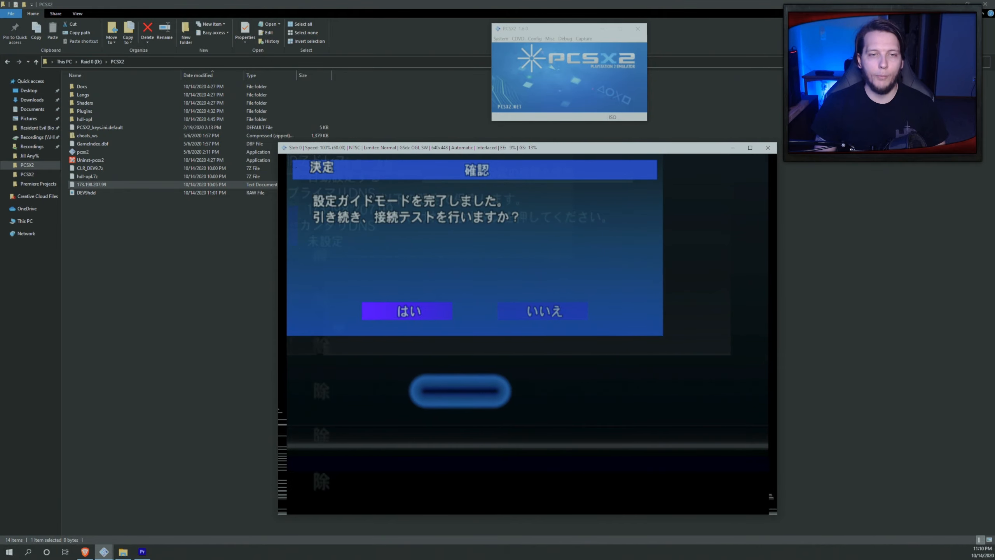
pyautogui.press('Return')
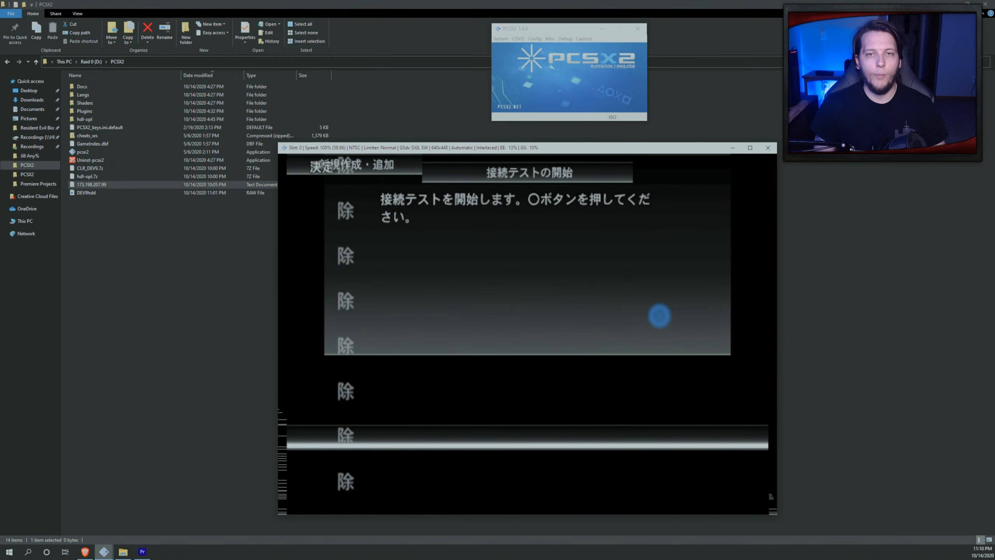
pyautogui.press('Escape')
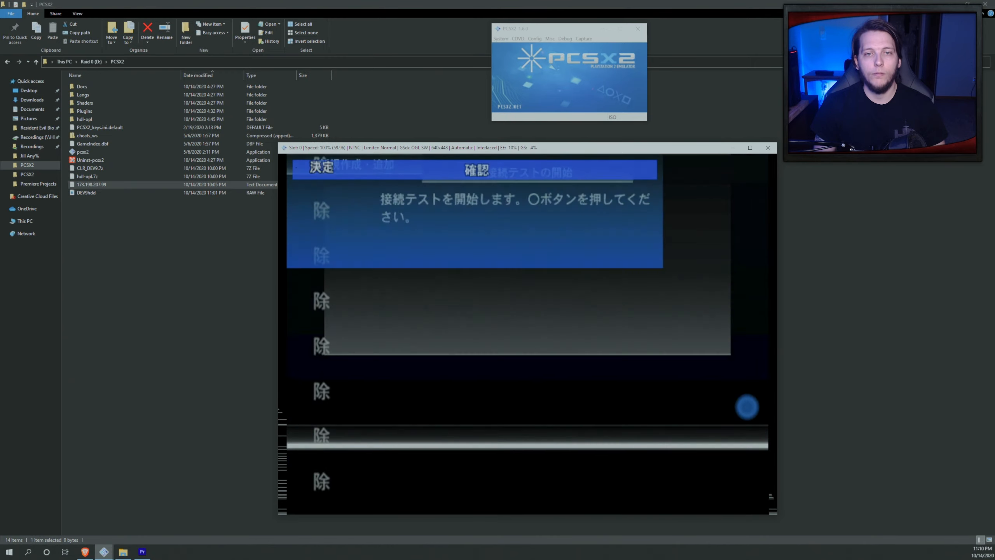
pyautogui.press('Left')
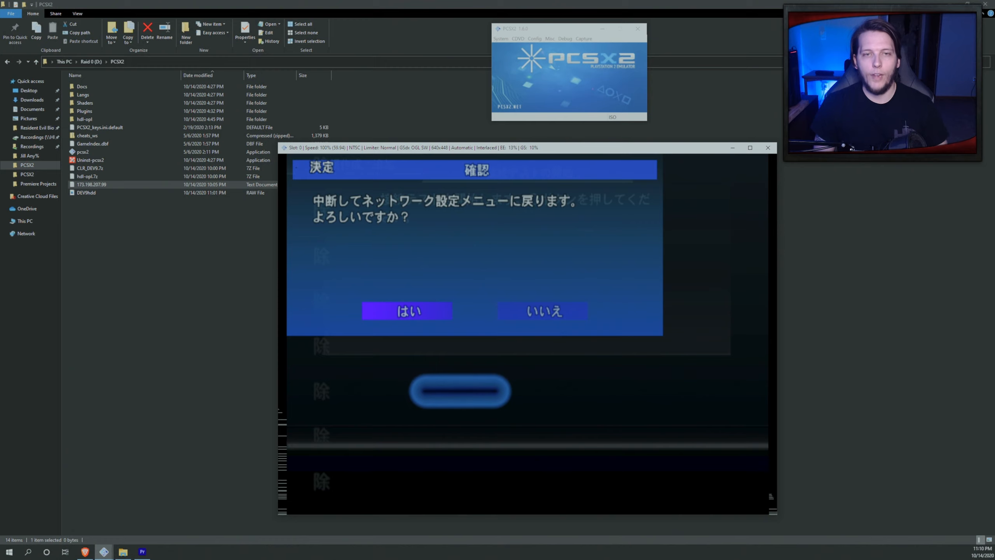
pyautogui.press('Return')
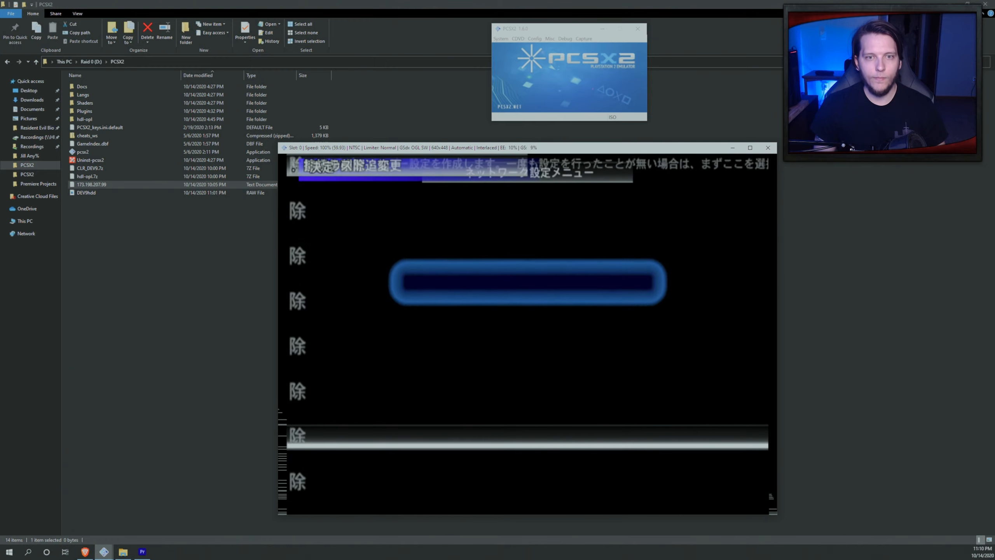
# - Exit the network configuration utility with confirmation and close the game window
pyautogui.press('Escape')
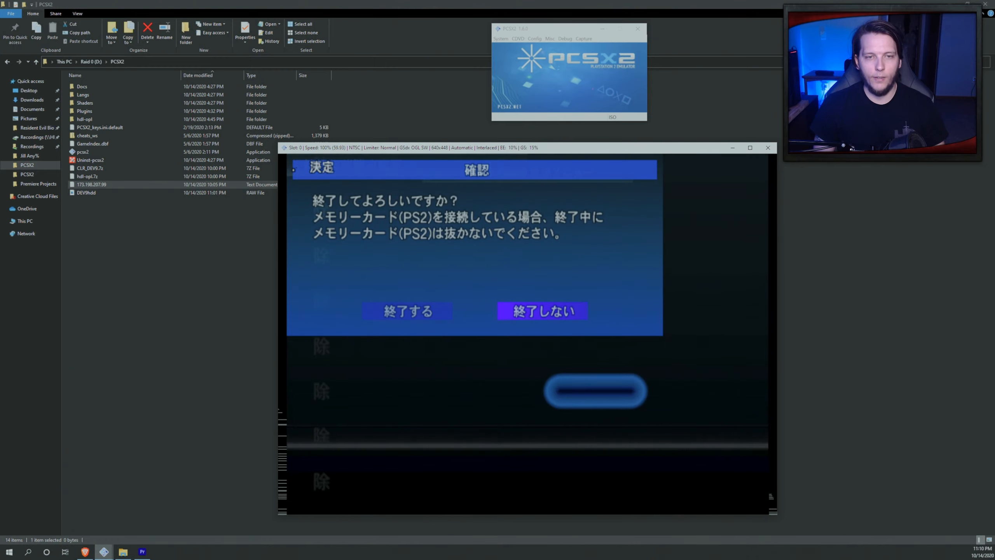
pyautogui.press('Left')
pyautogui.press('Return')
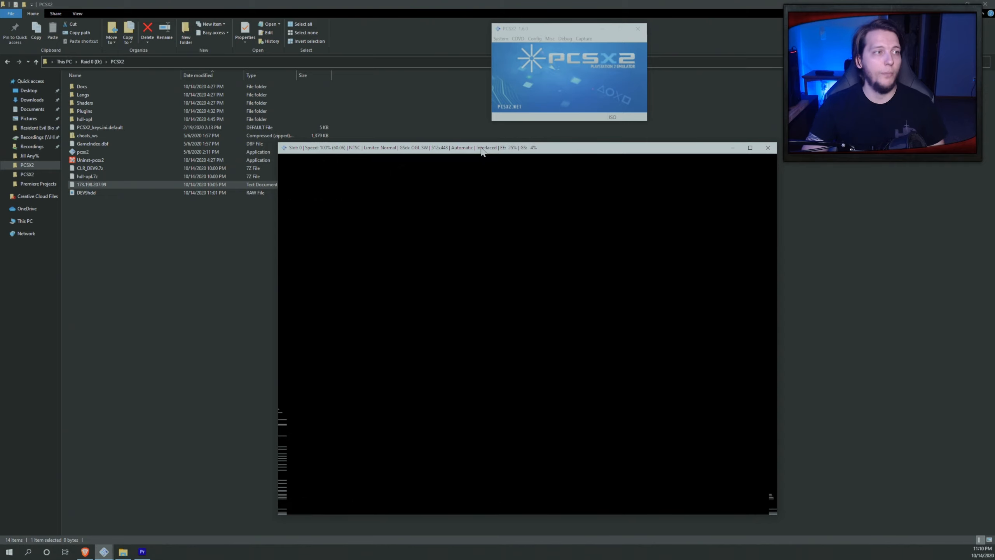
pyautogui.click(767, 152)
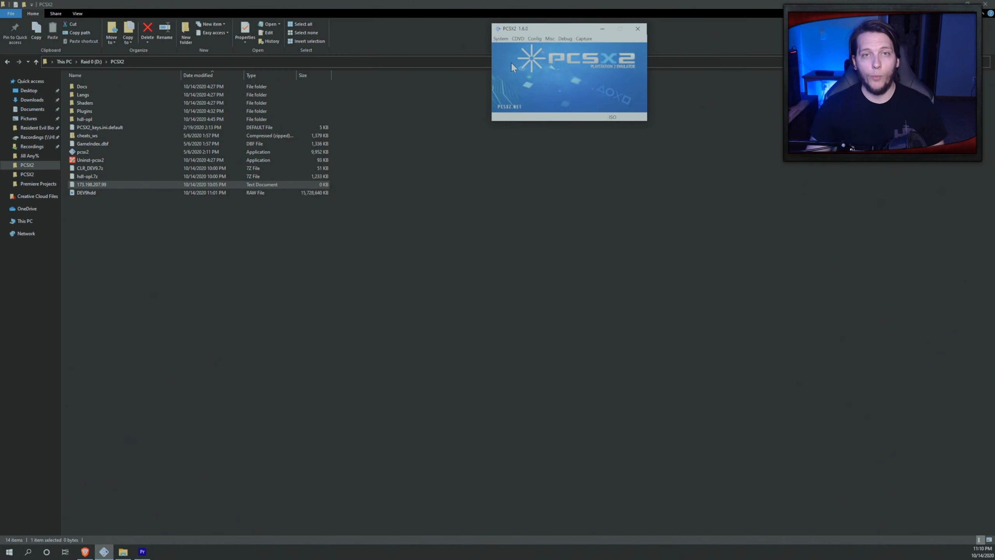
# - Run OpenPS2Loader.ELF and launch Resident Evil: Outbreak from the HDD games list
pyautogui.click(500, 38)
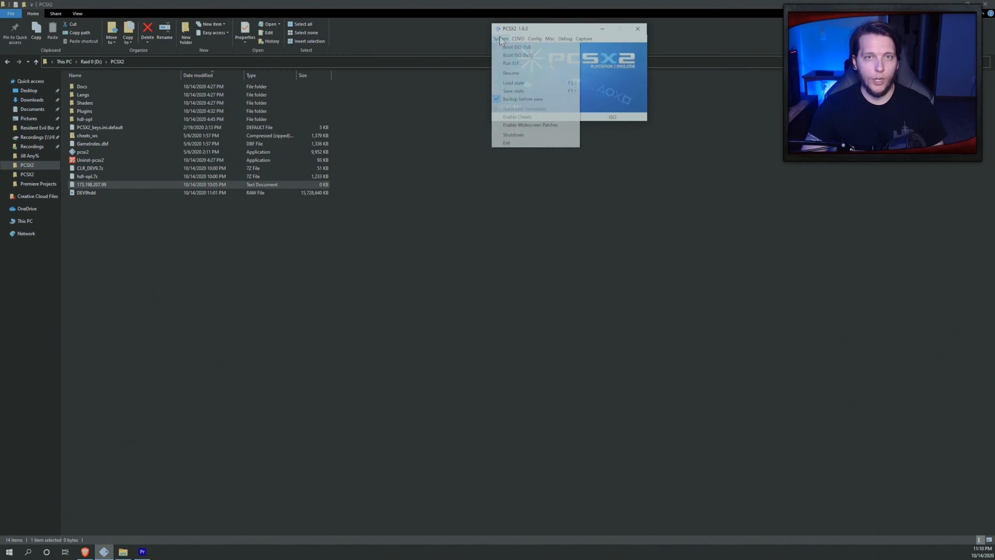
pyautogui.click(513, 64)
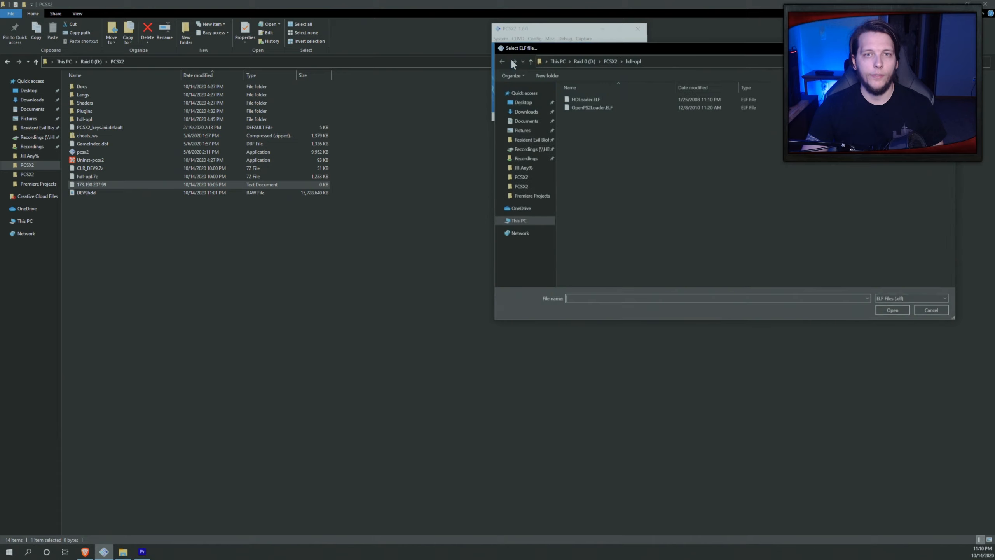
pyautogui.doubleClick(590, 109)
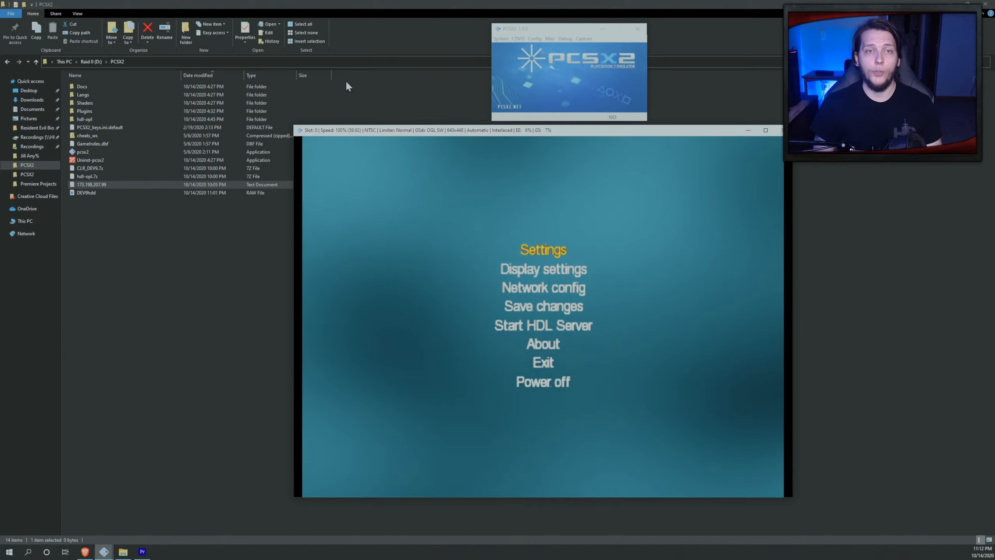
pyautogui.press('Return')
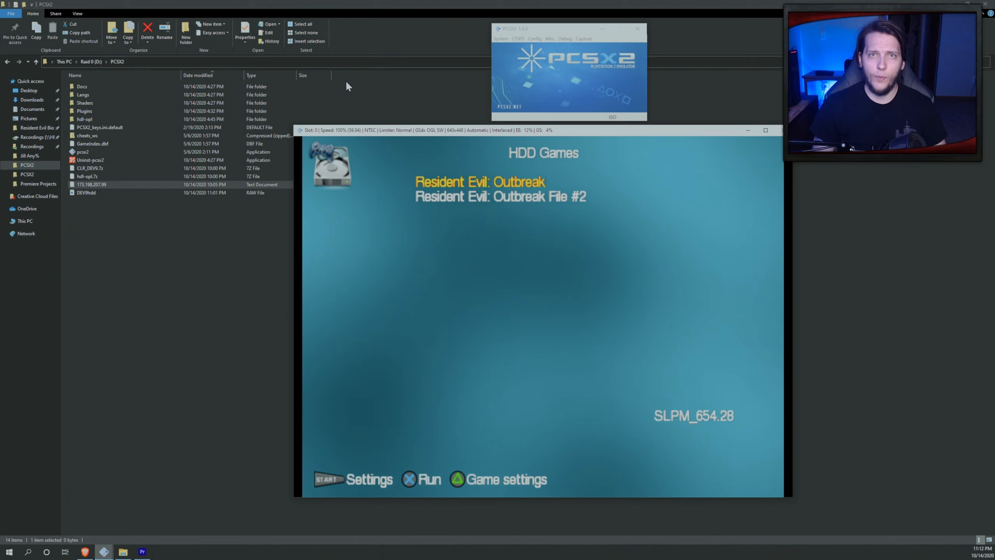
pyautogui.press('Return')
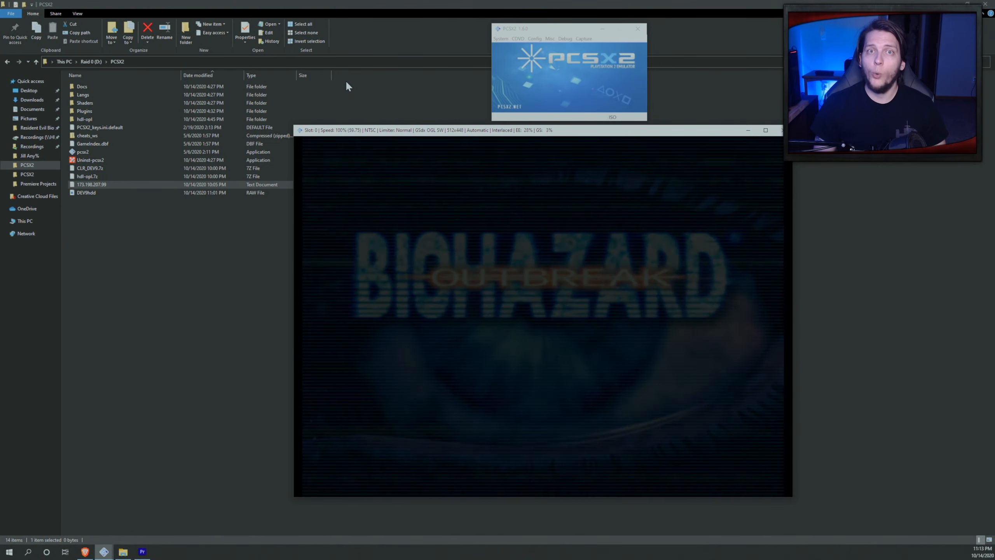
# - Enter Network Play from the game's main menu and load the NET file from the memory card
pyautogui.press('Down')
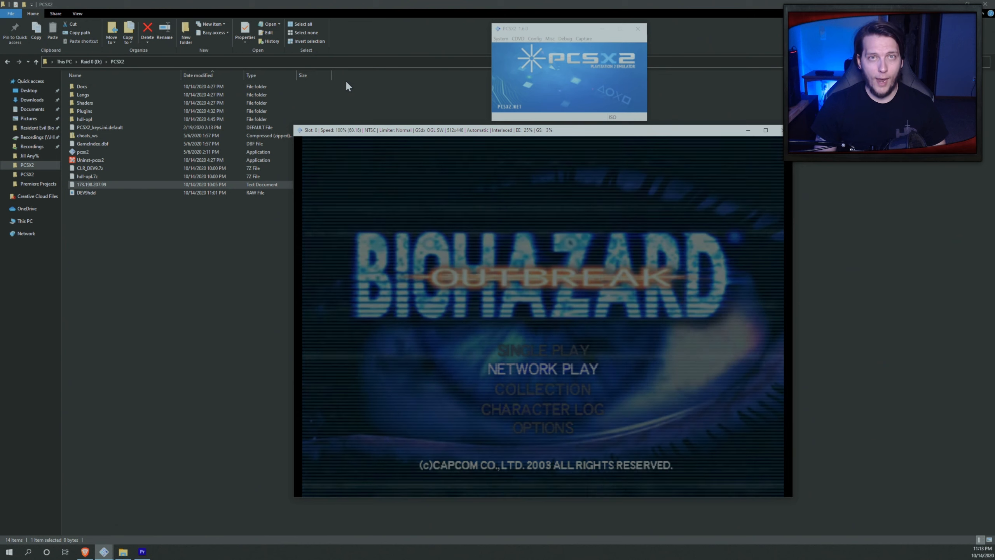
pyautogui.press('Return')
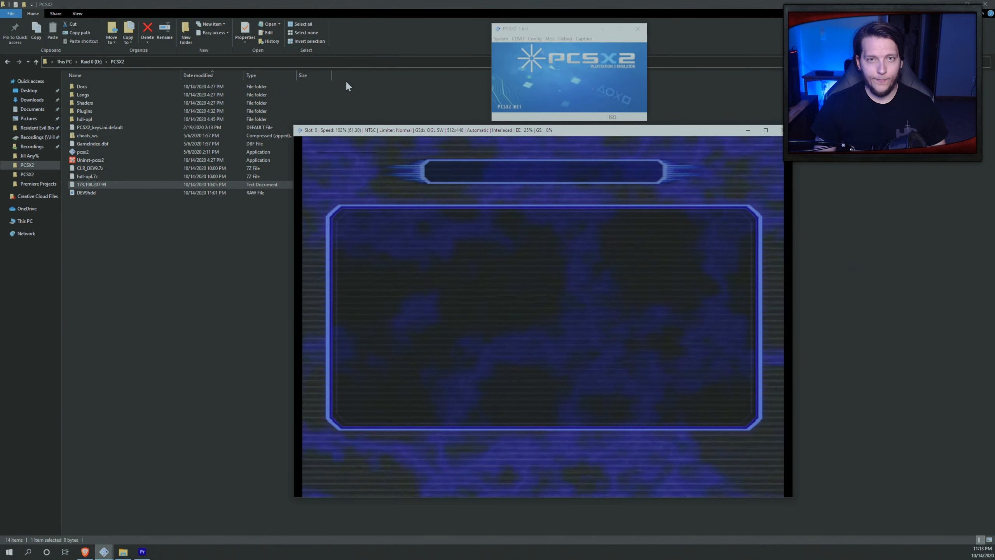
pyautogui.press('Return')
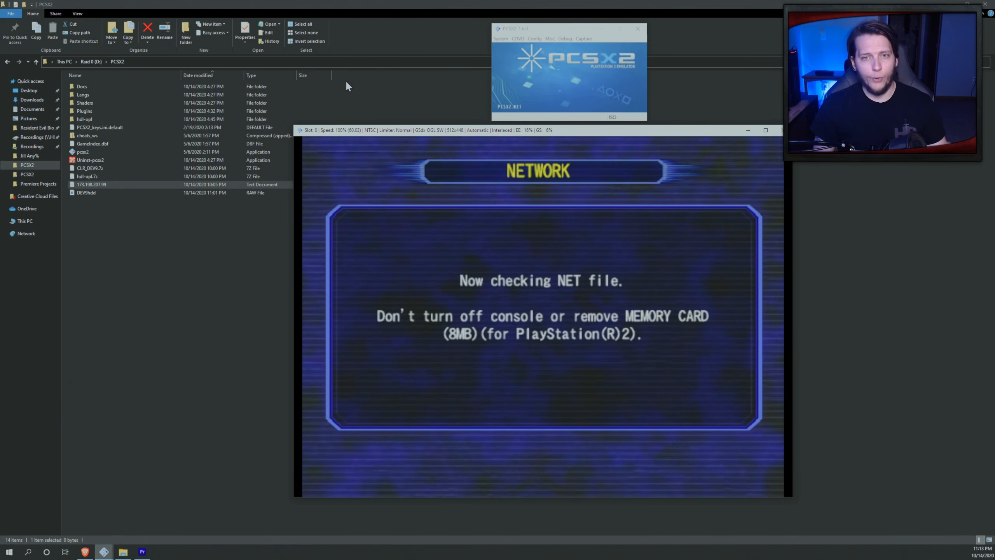
pyautogui.press('Up')
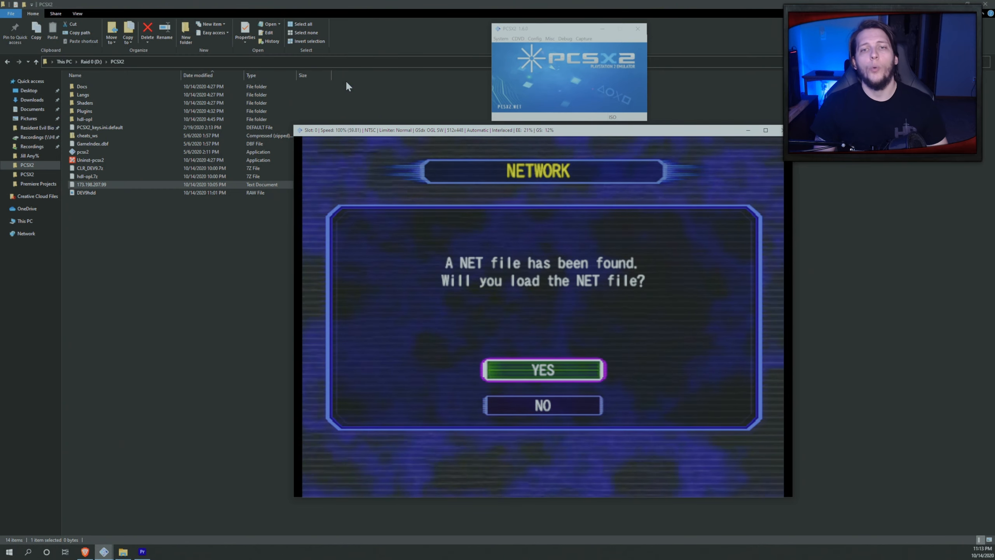
pyautogui.press('Return')
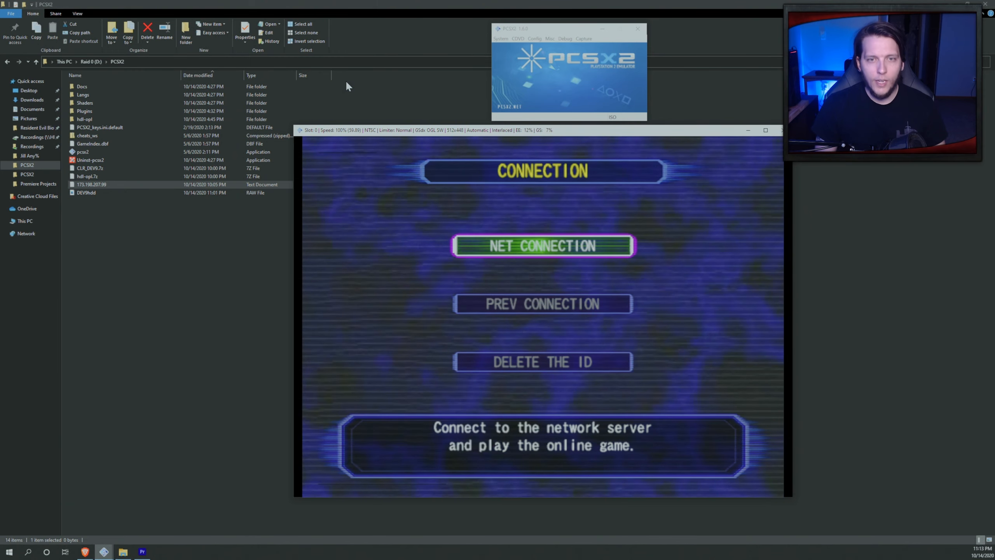
# - Start a Net Connection and continue past the terms of use and proper manners notice
pyautogui.press('Return')
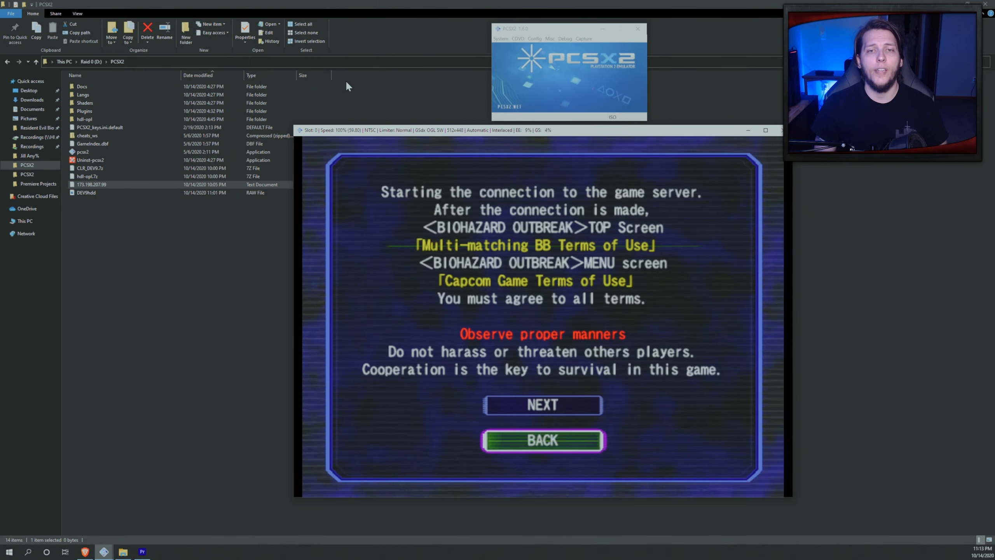
pyautogui.press('Up')
pyautogui.press('Return')
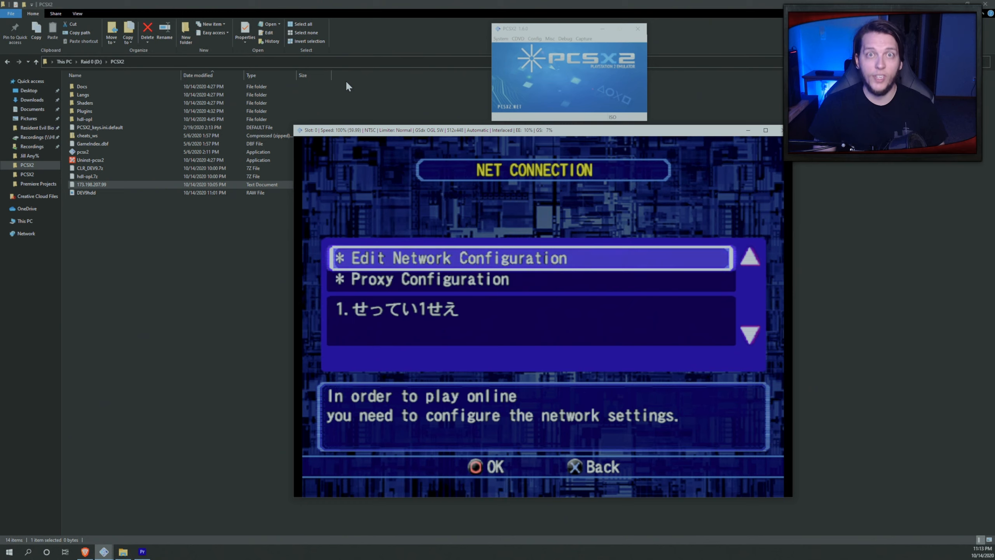
# - Select the first saved network configuration and connect to the game server with it
pyautogui.press('Down')
pyautogui.press('Down')
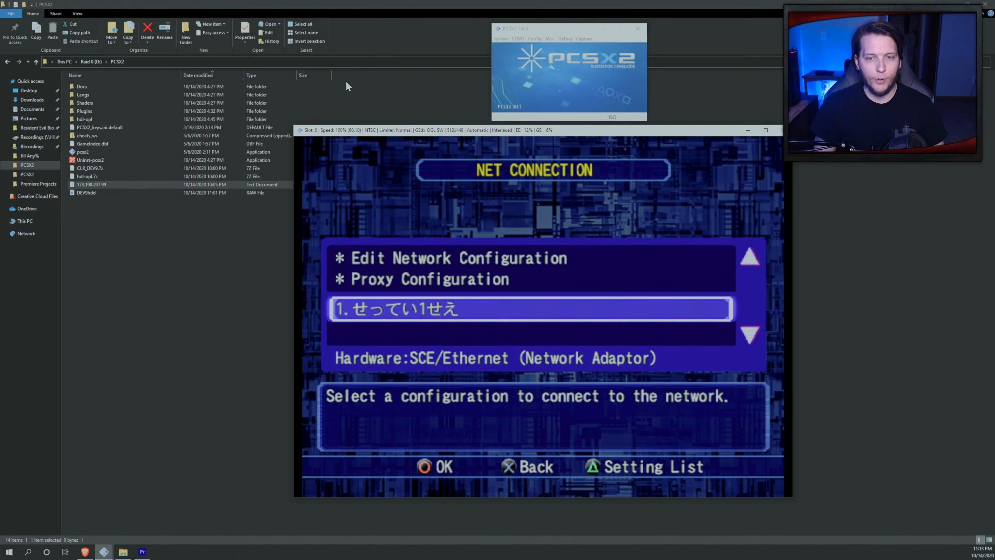
pyautogui.press('Return')
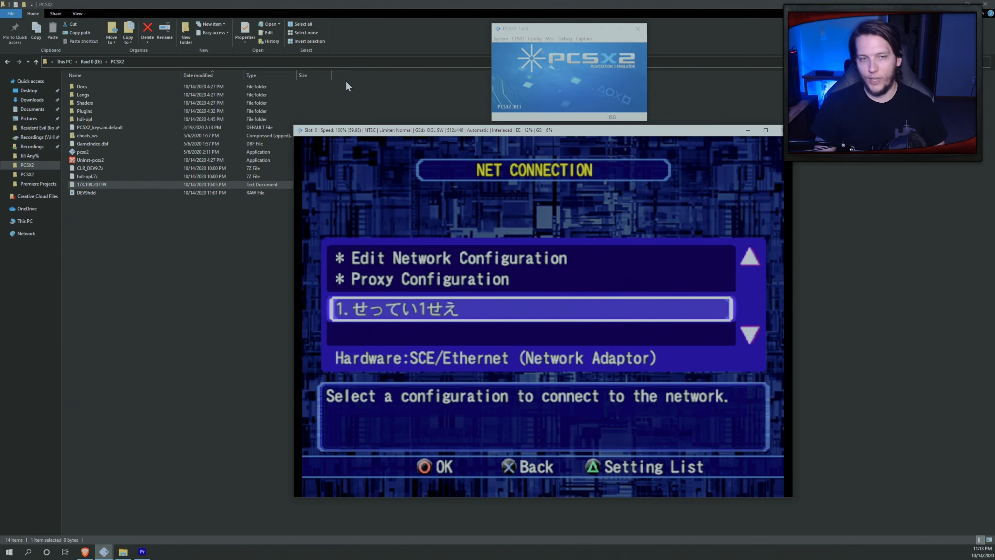
pyautogui.press('Return')
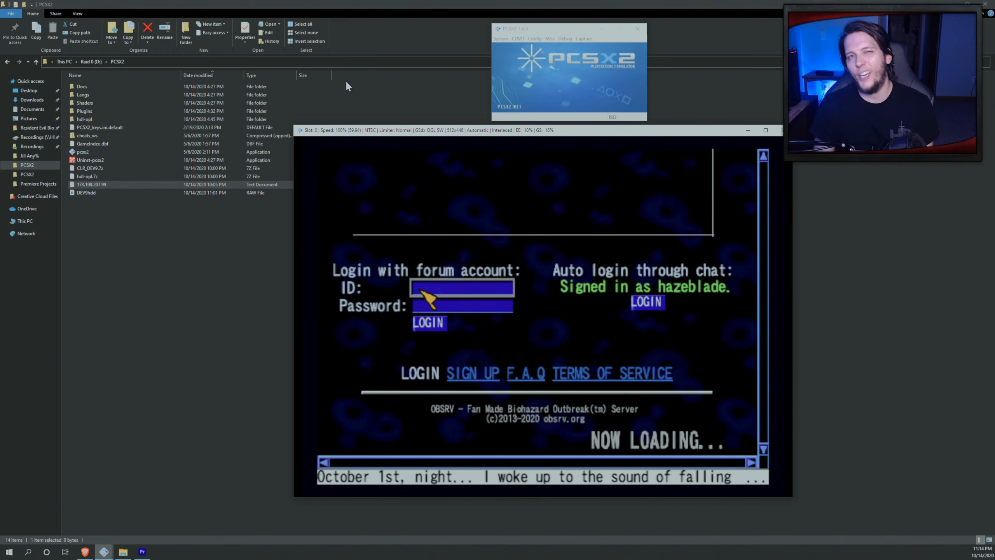
# - Log in to the Biohazard Outbreak Resurrection server using the auto login through chat
pyautogui.press('Down')
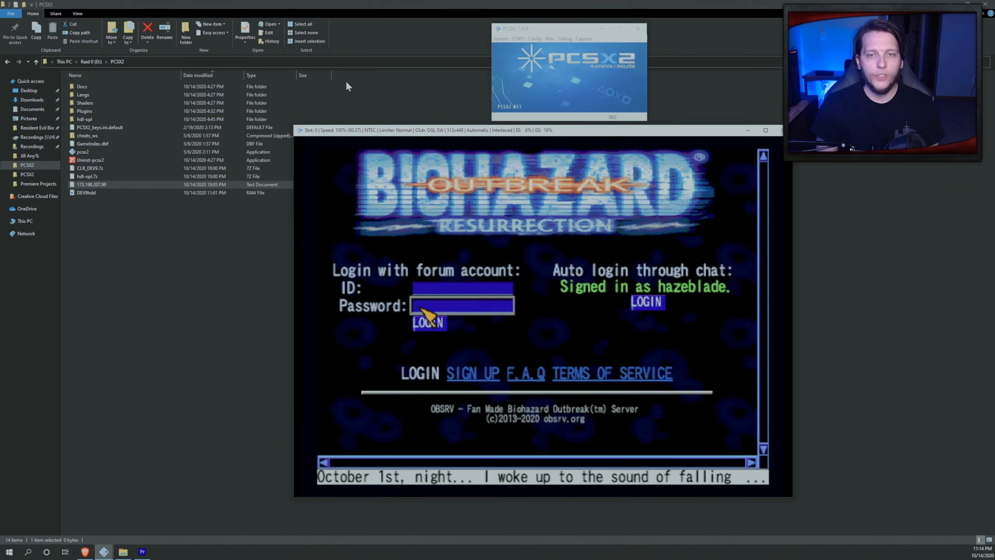
pyautogui.press('Down')
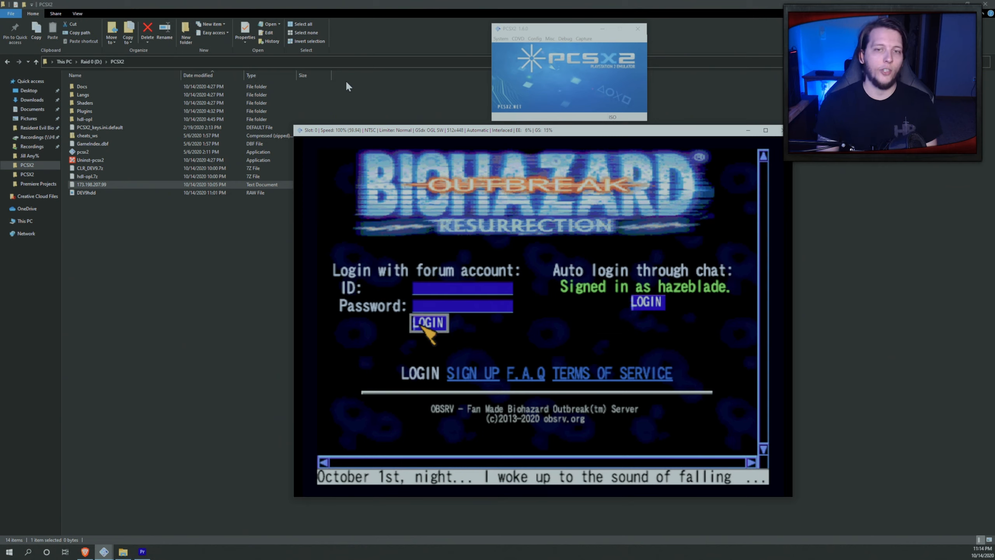
pyautogui.press('Right')
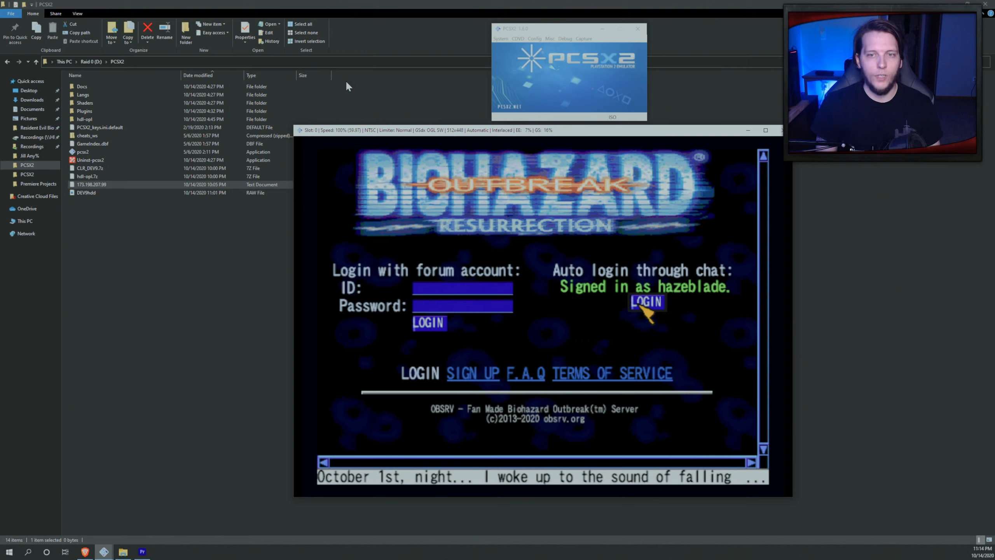
pyautogui.press('Return')
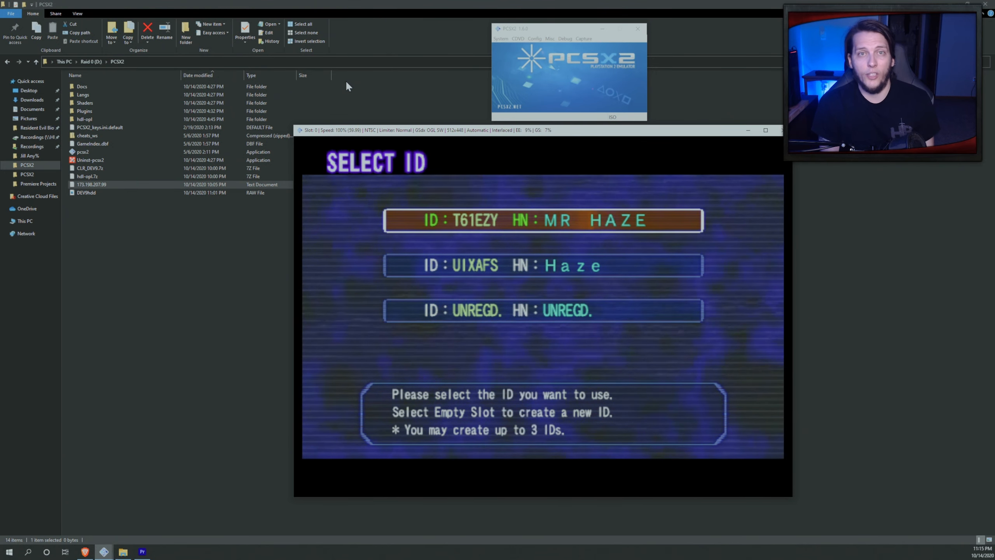
# - Select the second registered ID in the ID list and confirm using it
pyautogui.press('Down')
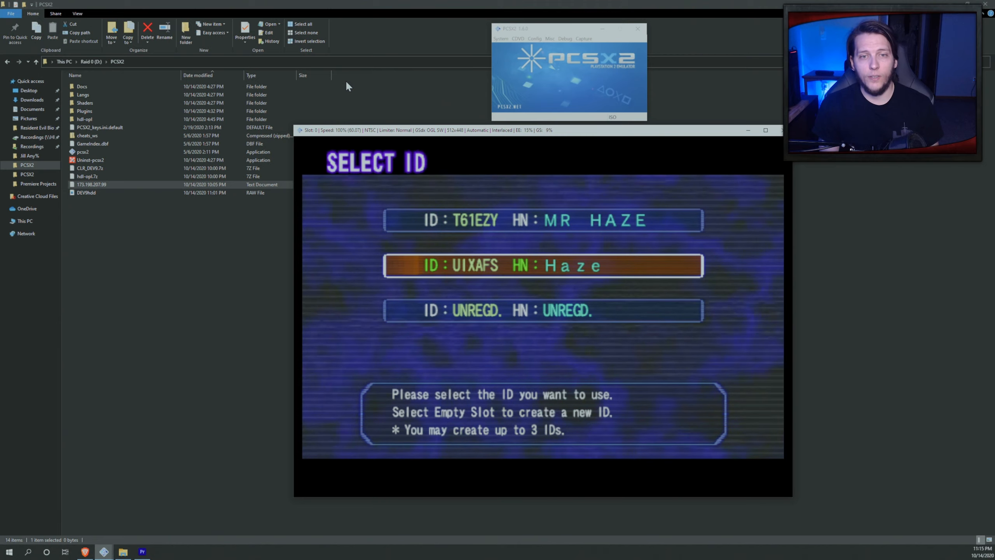
pyautogui.press('Return')
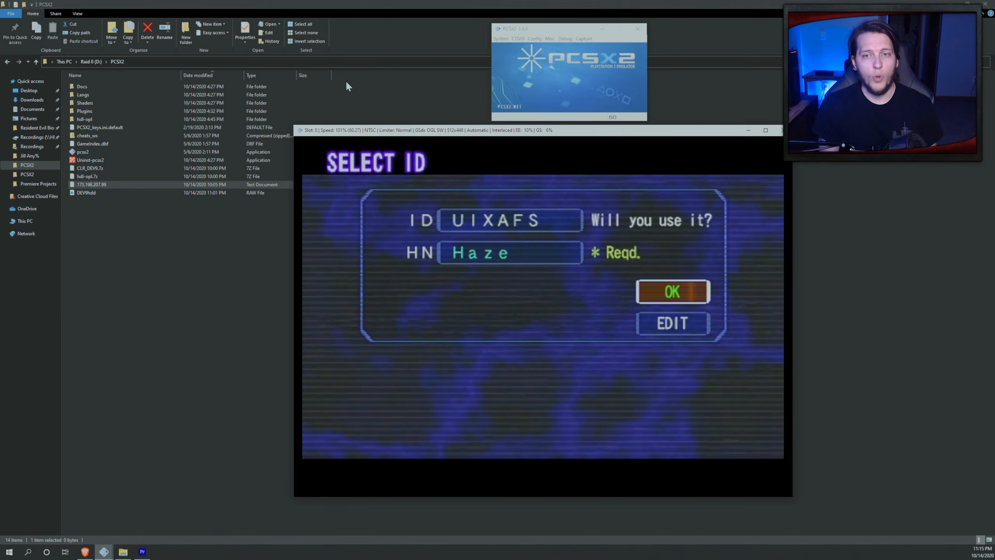
pyautogui.press('Return')
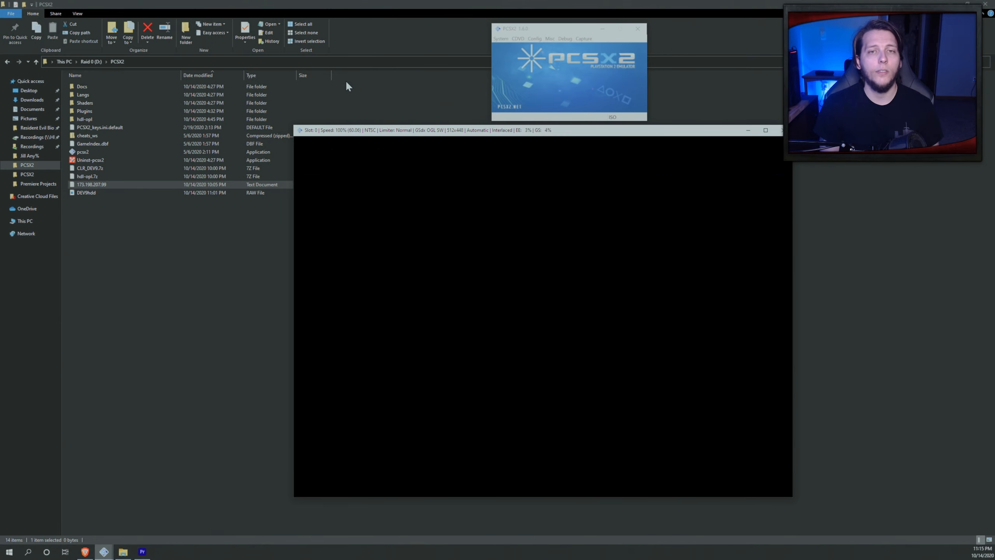